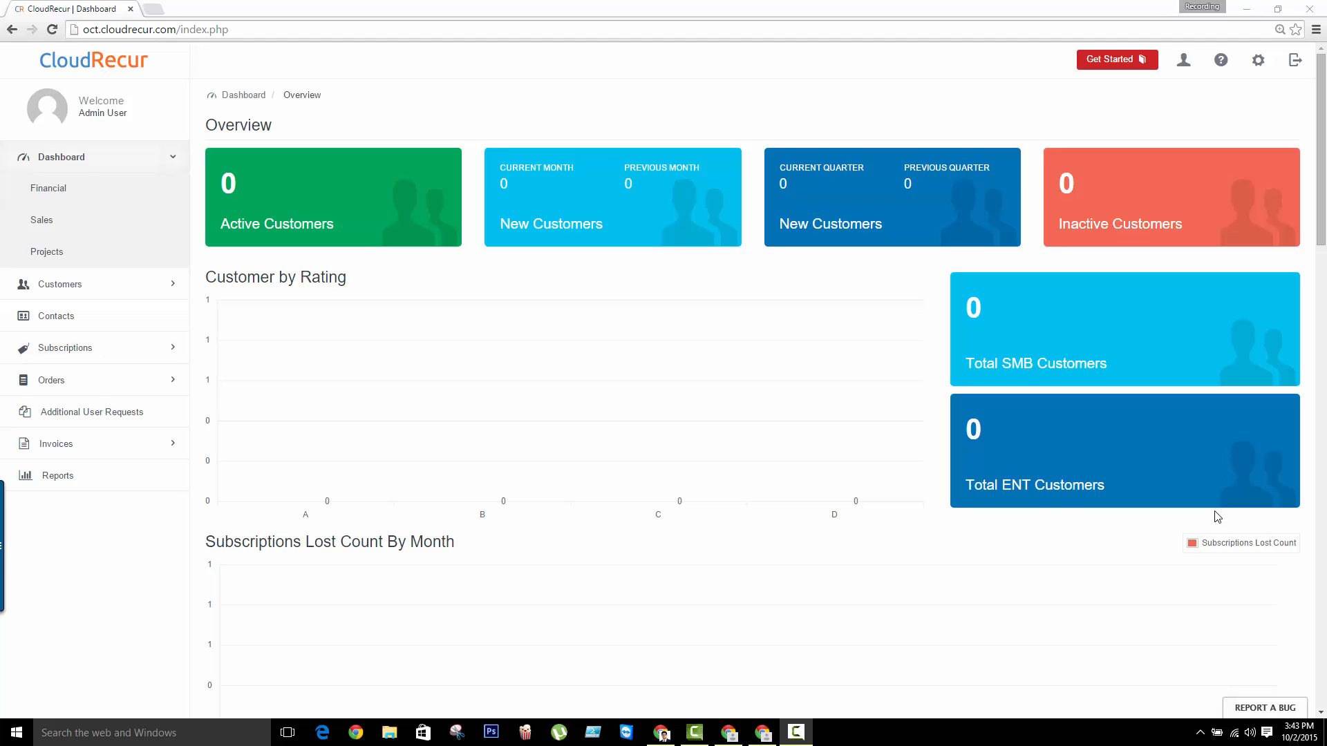
Open the GOOGLE RESELLER CONSOLE module for editing from the Integrations / Apps settings
left_click(1258, 61)
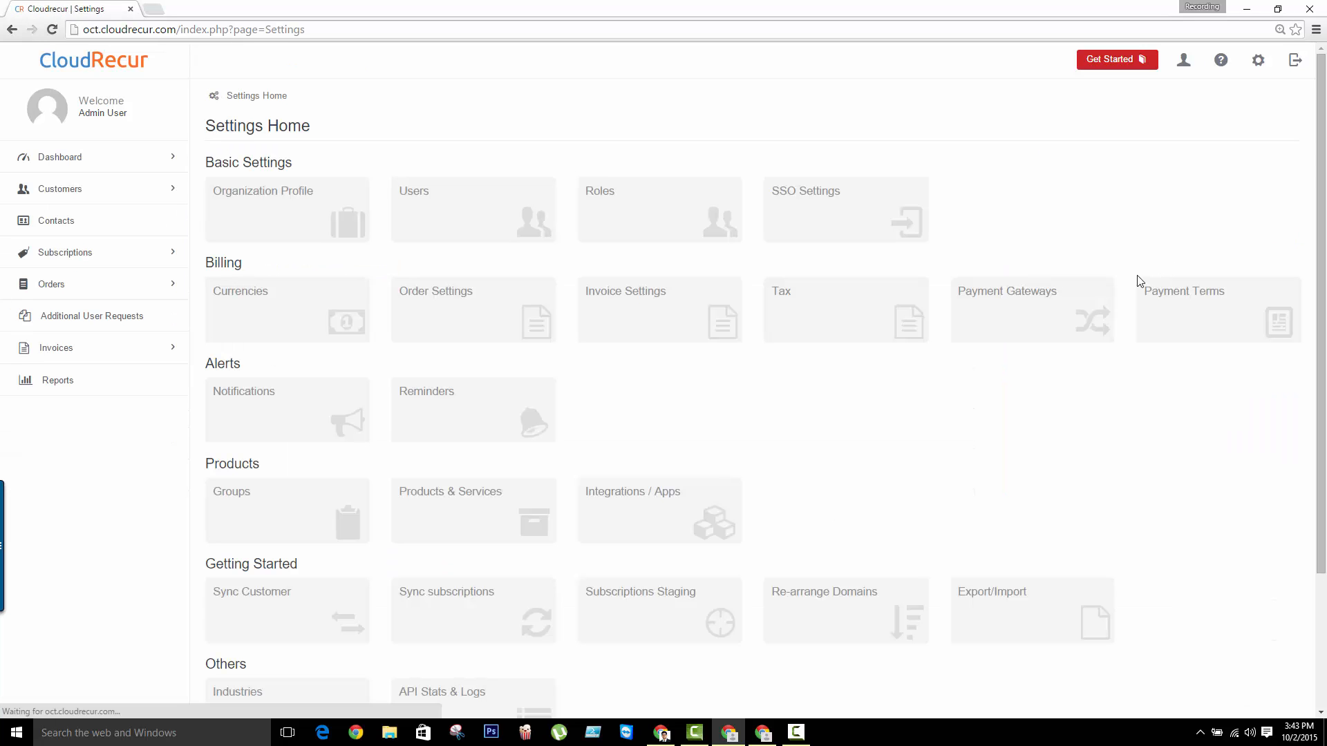
left_click(660, 515)
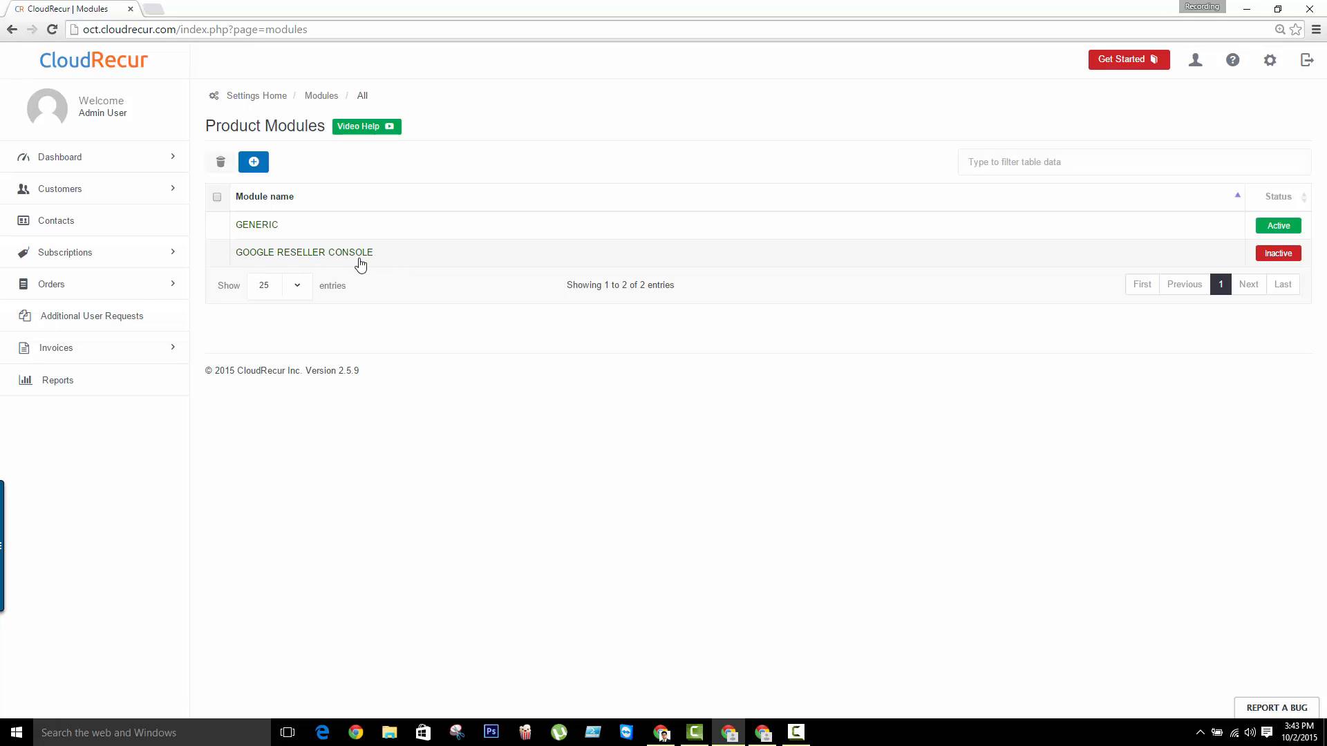
left_click(302, 256)
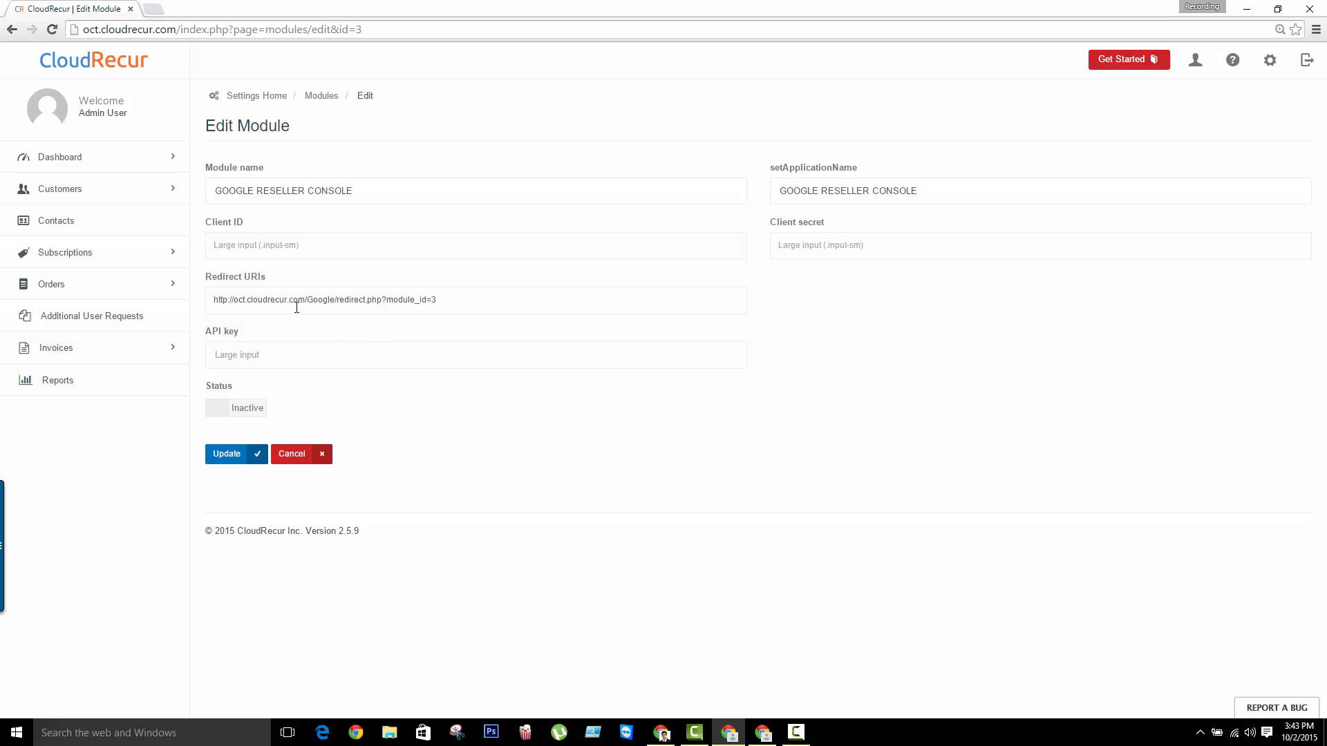
Review the module's Client ID, Redirect URIs, Client secret and API key fields
left_click(255, 251)
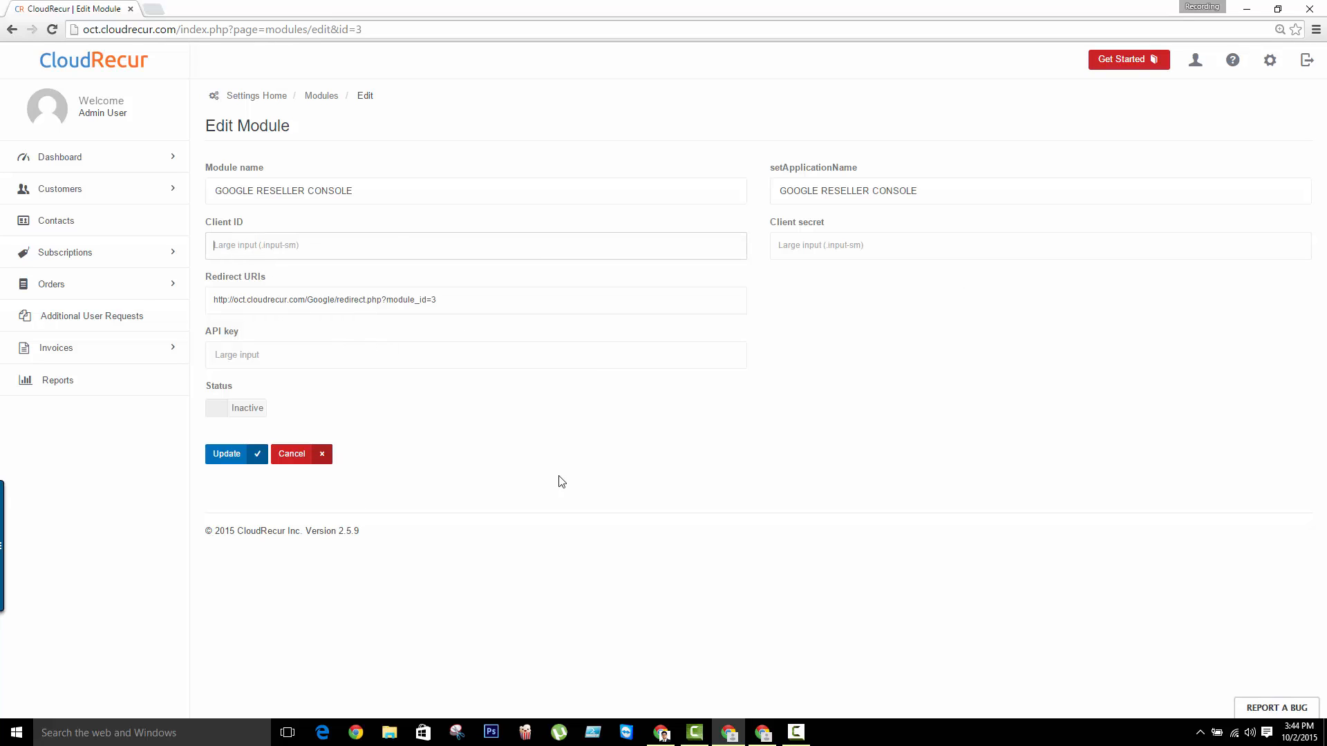
left_click_drag(442, 300, 184, 322)
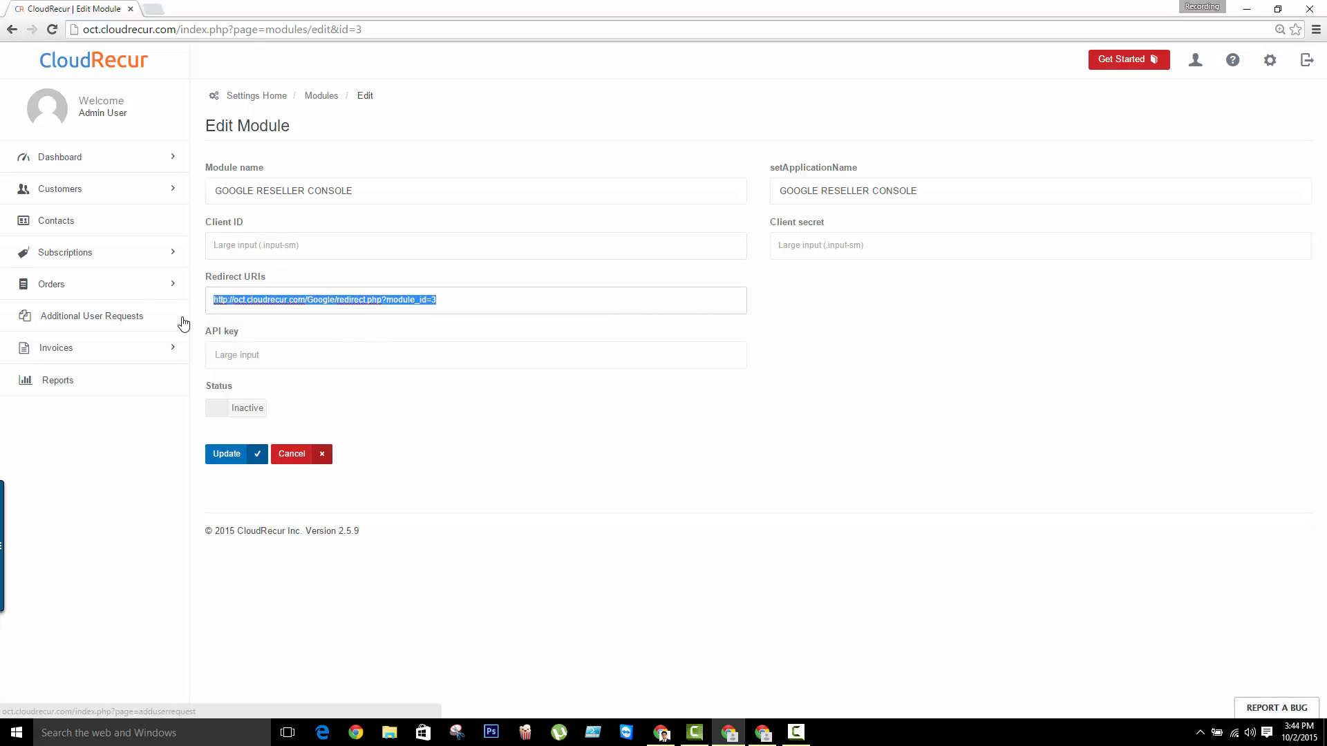
left_click(456, 306)
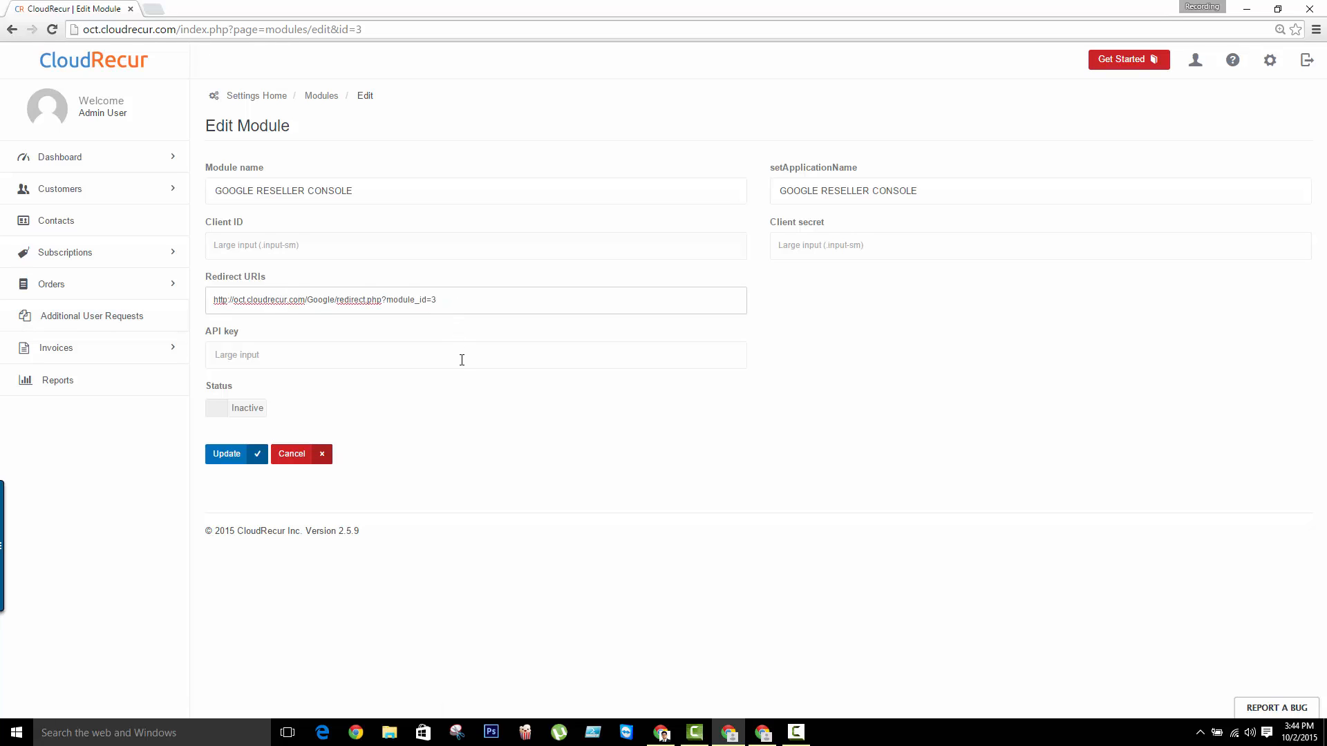
left_click(345, 254)
left_click(781, 246)
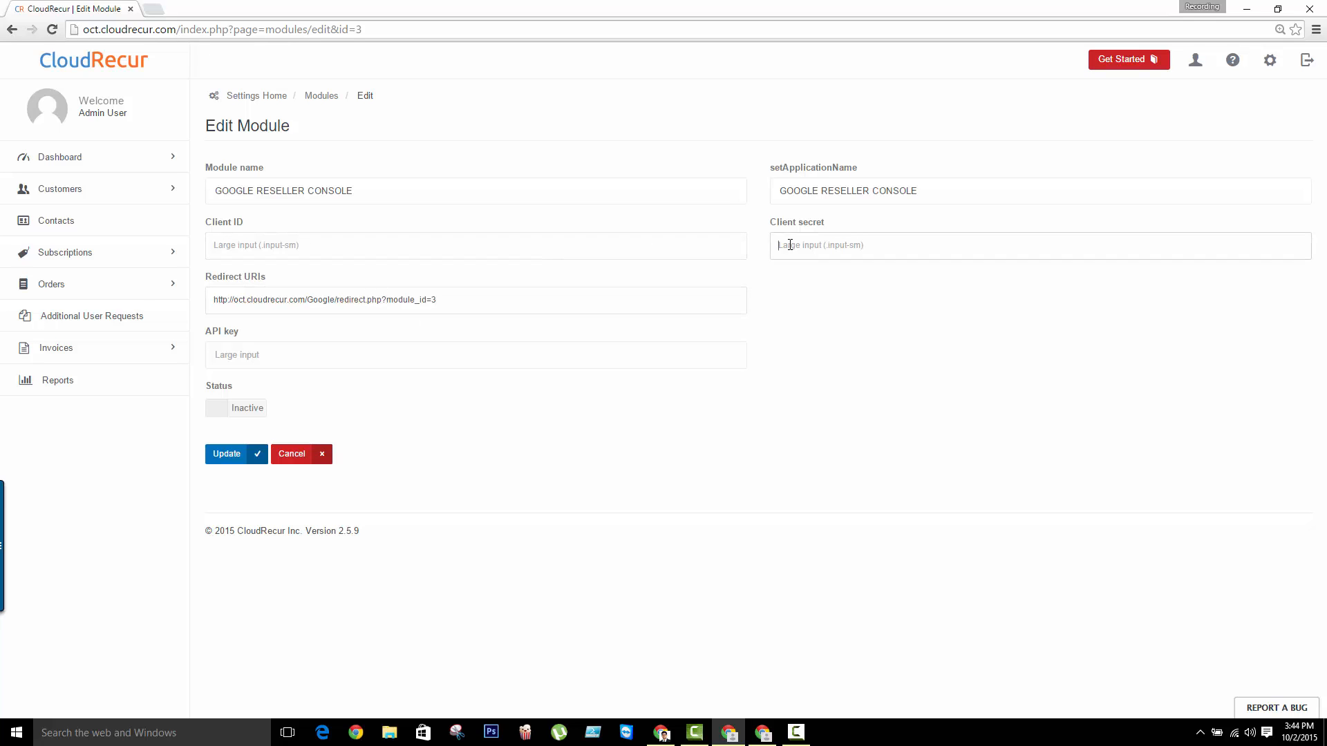
left_click(642, 355)
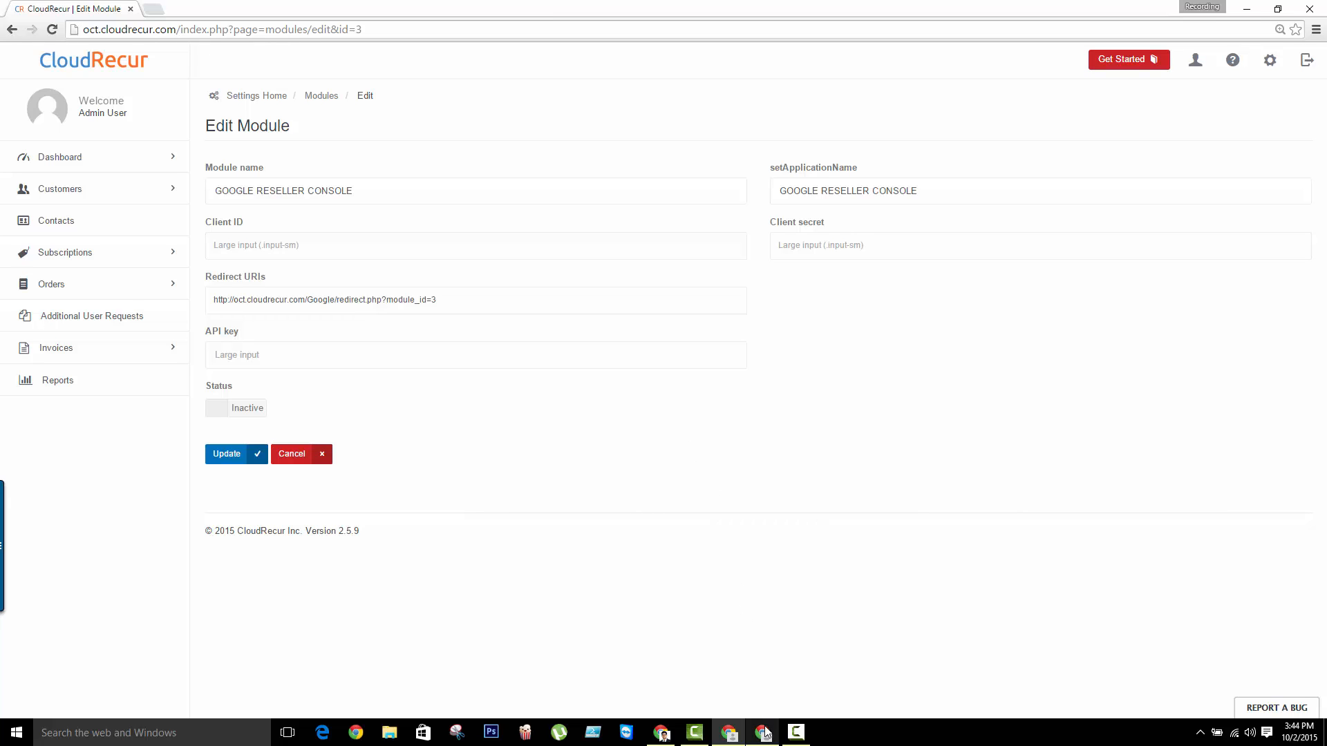
Switch to the Google Developers Console and create a new project named CloudRecurRecord
mouse_move(765, 733)
left_click(732, 674)
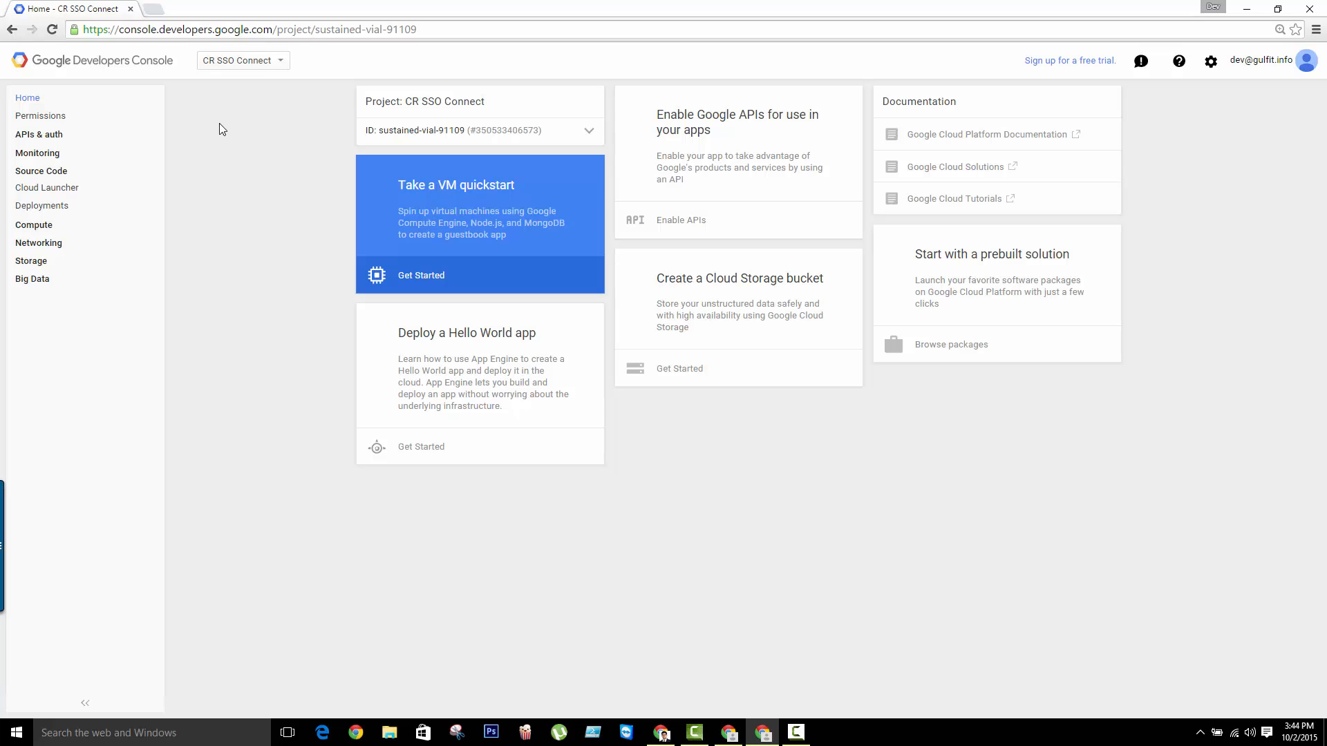
left_click(269, 67)
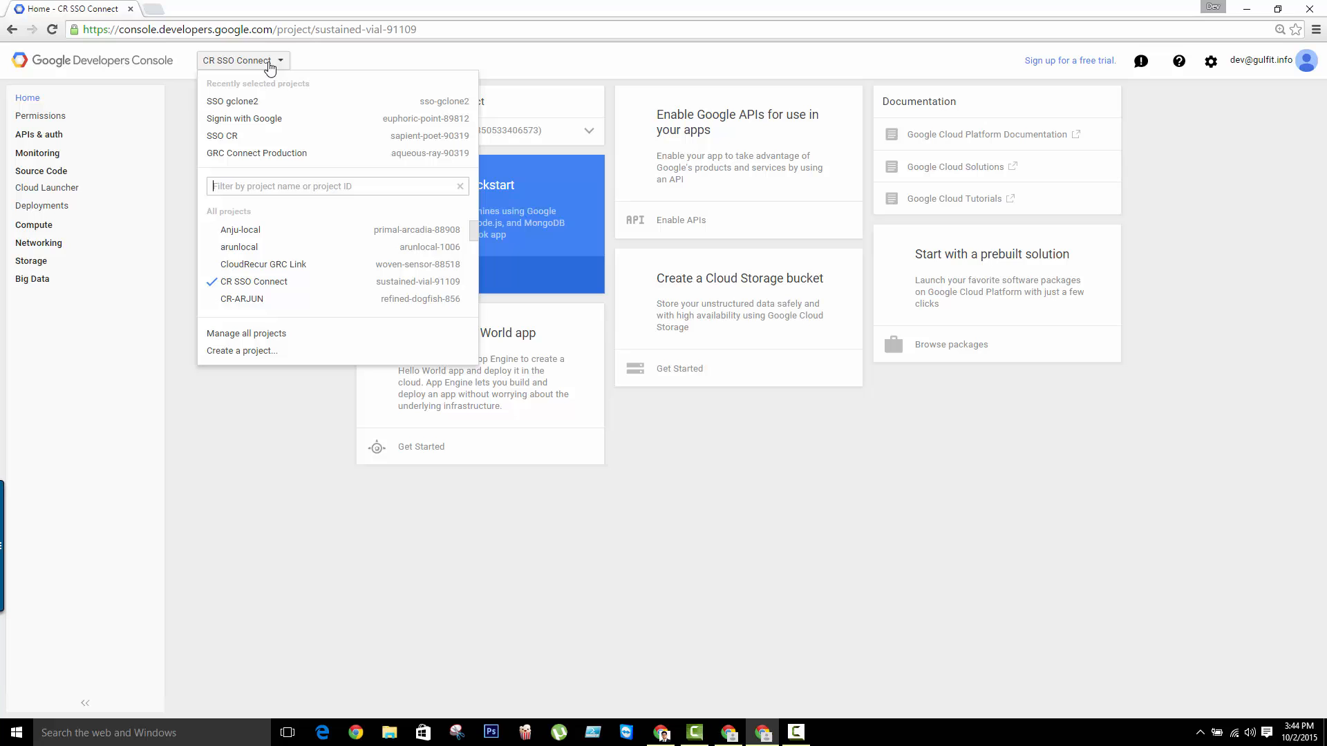
left_click(253, 352)
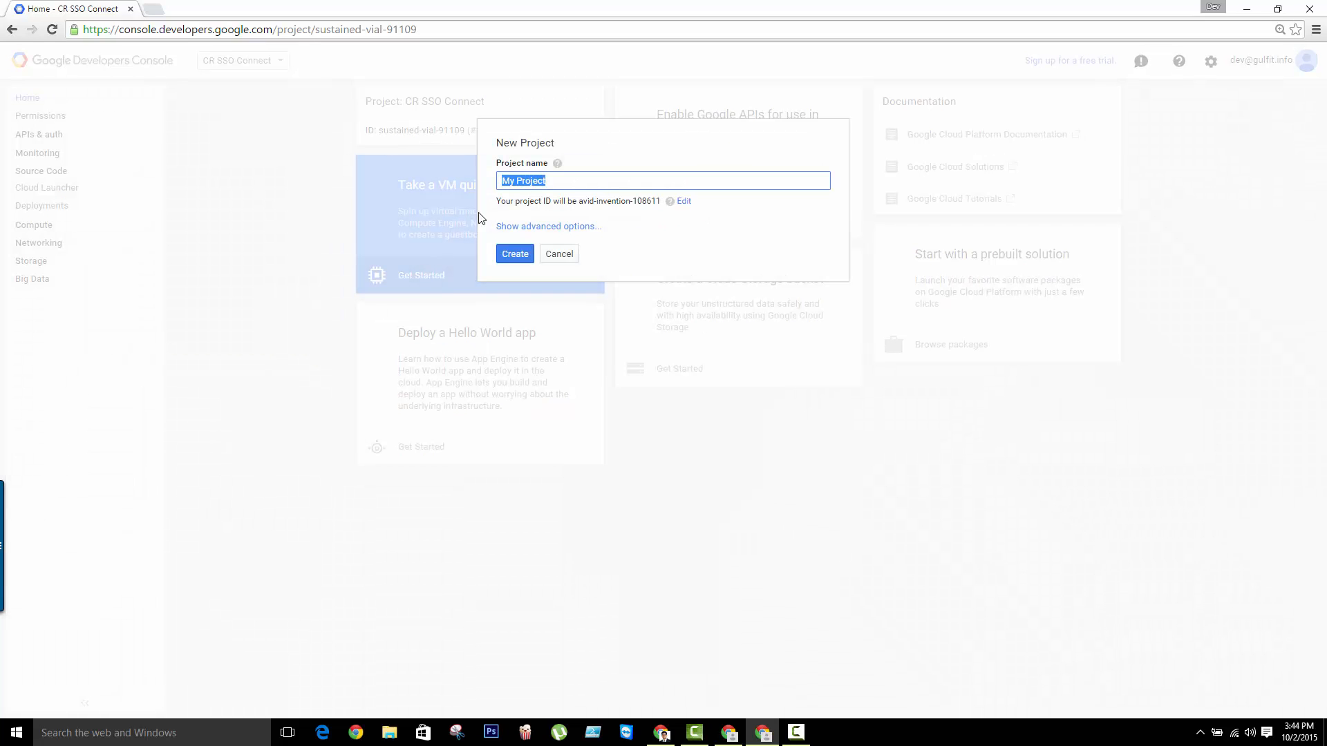
type("Clou")
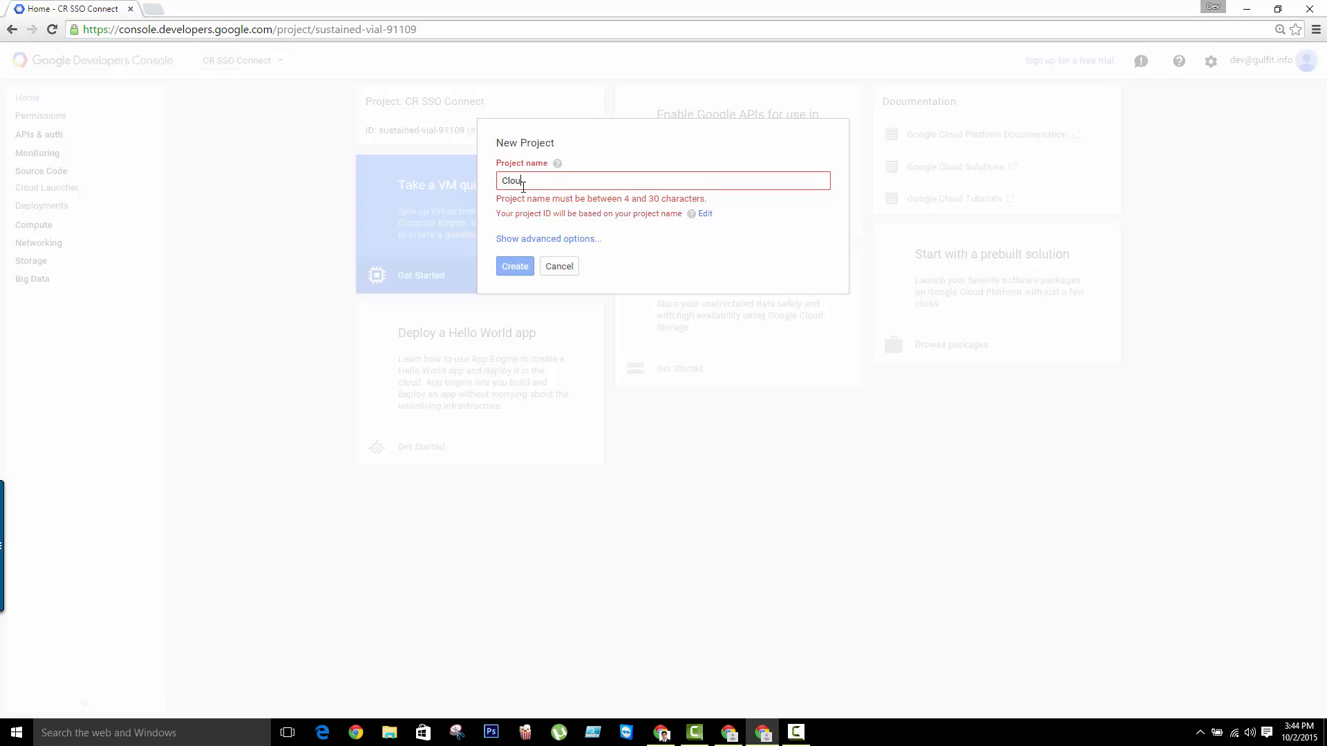
type("dE")
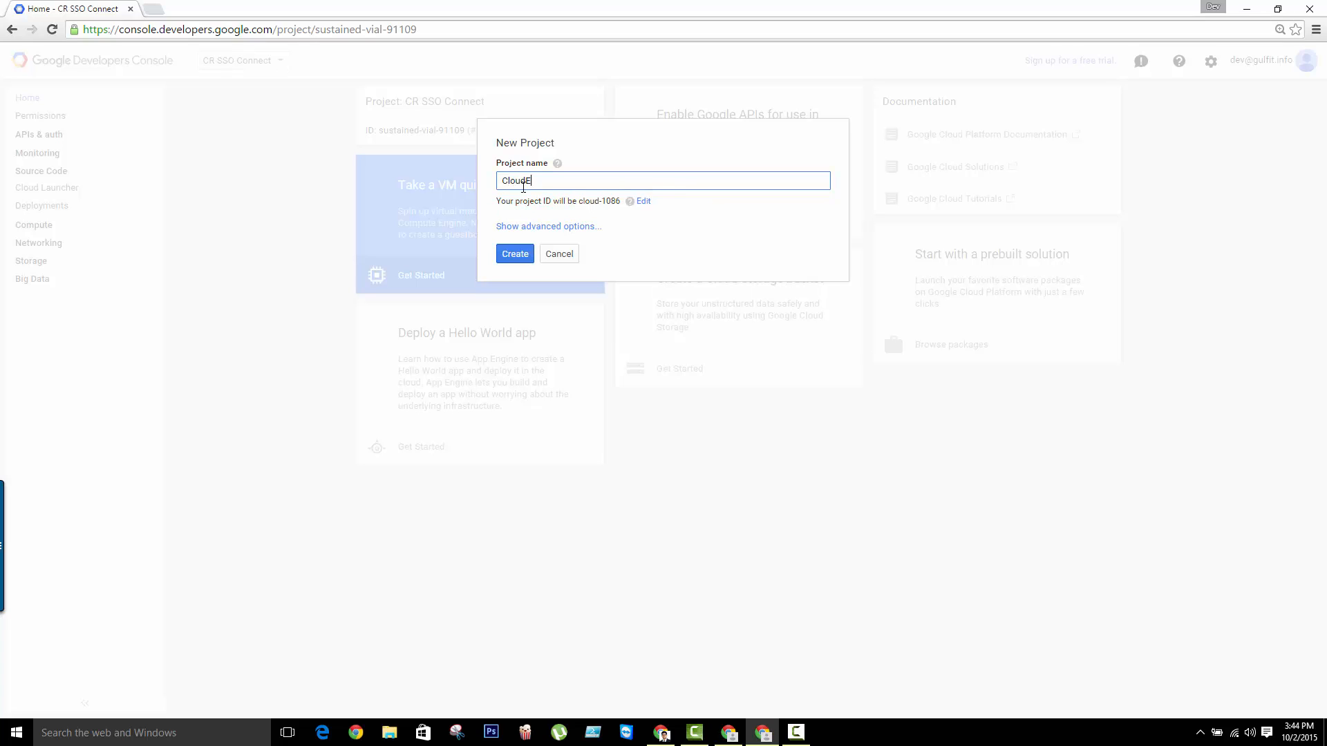
key("BackSpace")
type("Recur")
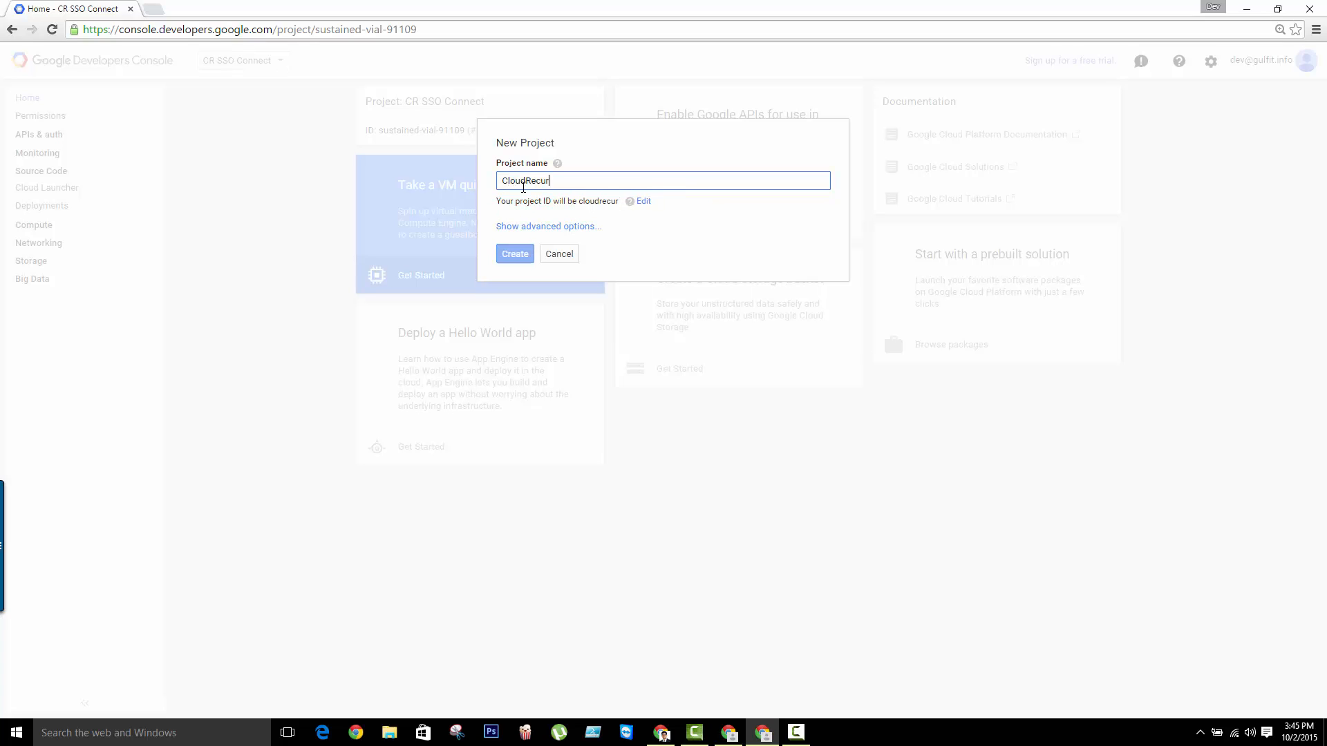
type("Record")
left_click(515, 255)
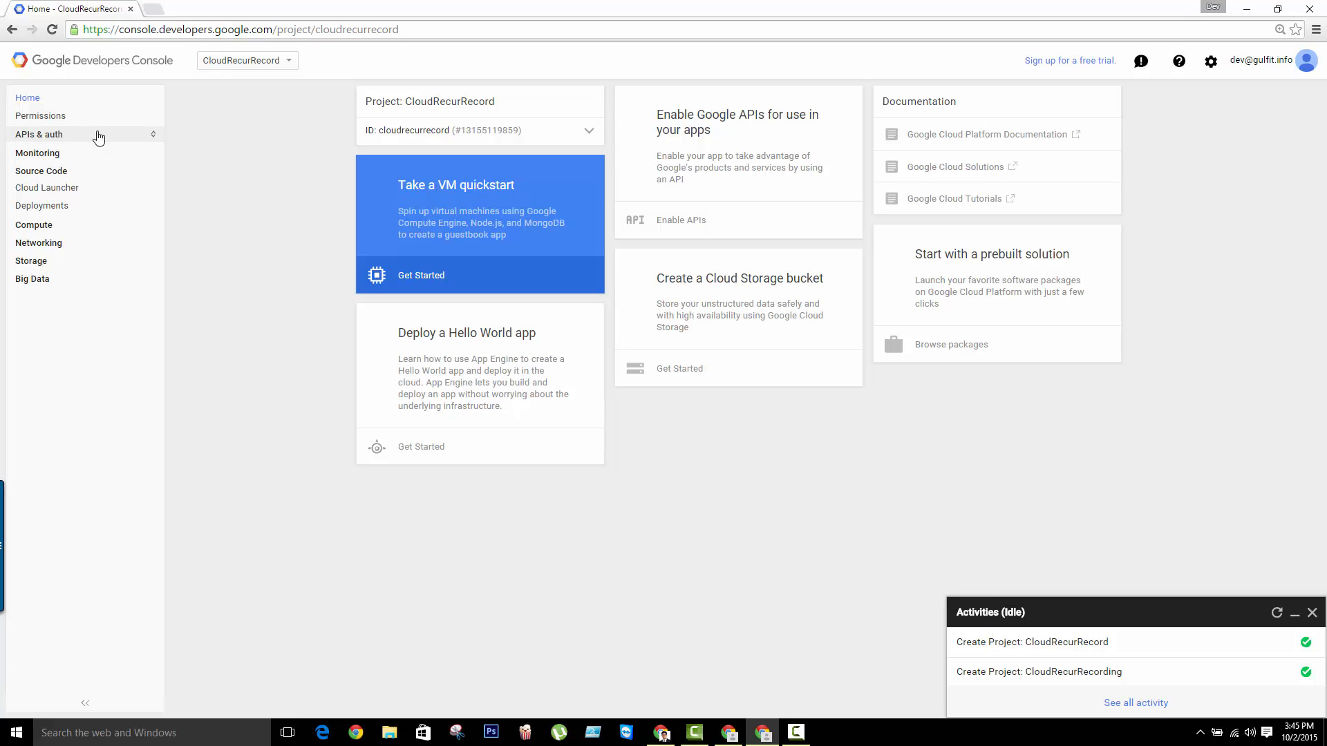
Find the Google Apps Reseller API in the API library by searching for "Reseller" and enable it for the project
left_click(52, 139)
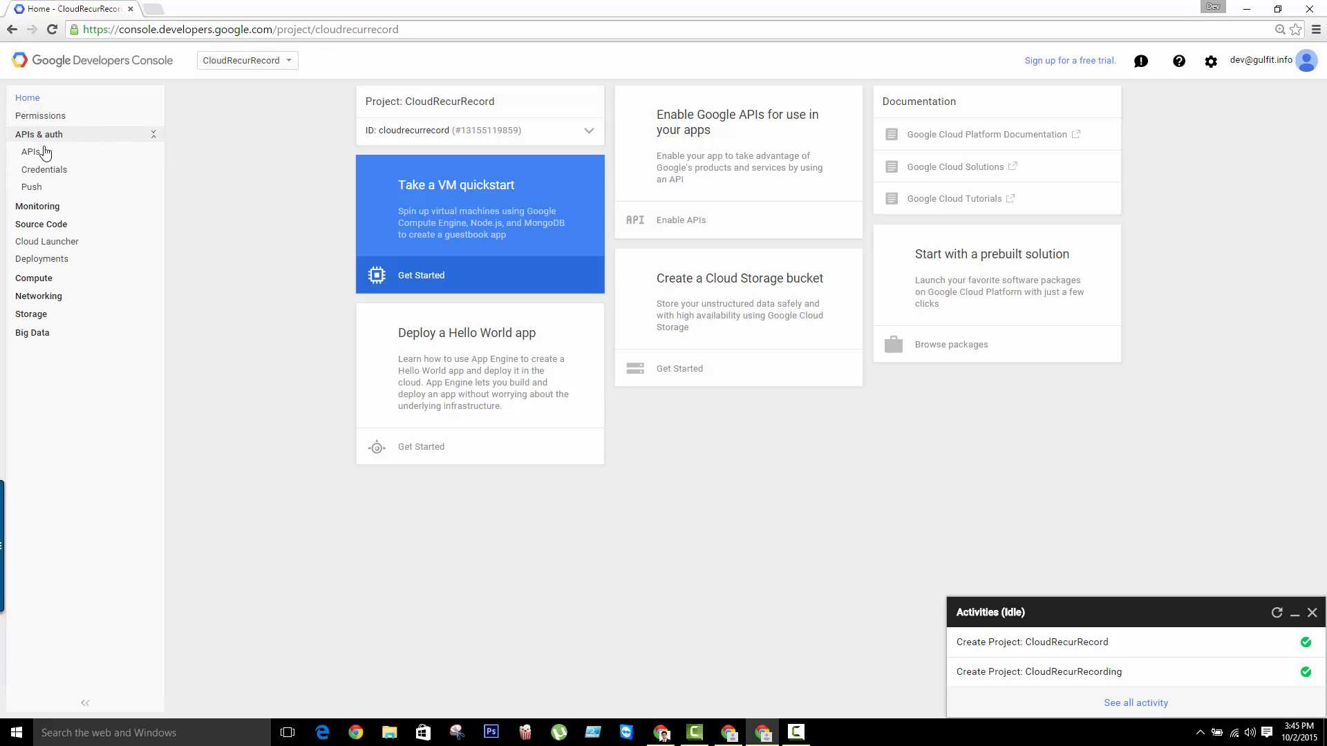
left_click(31, 152)
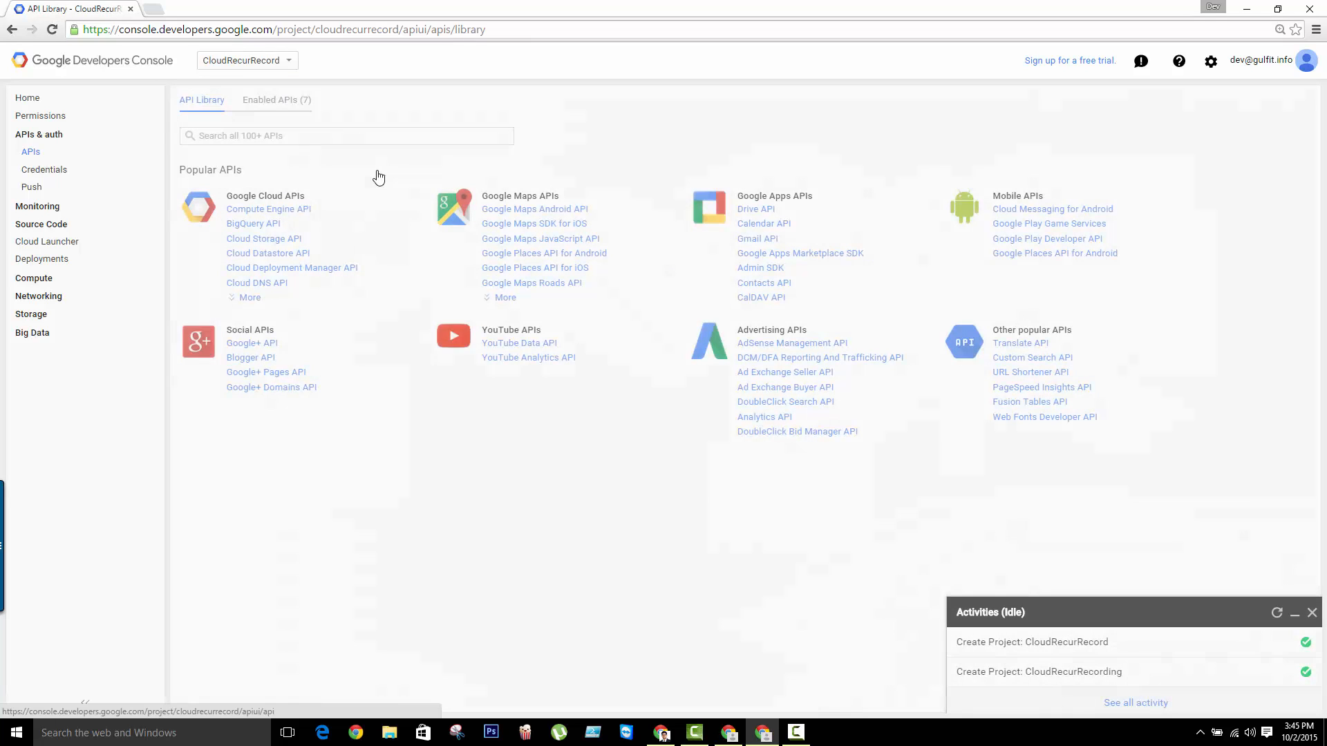
left_click(307, 137)
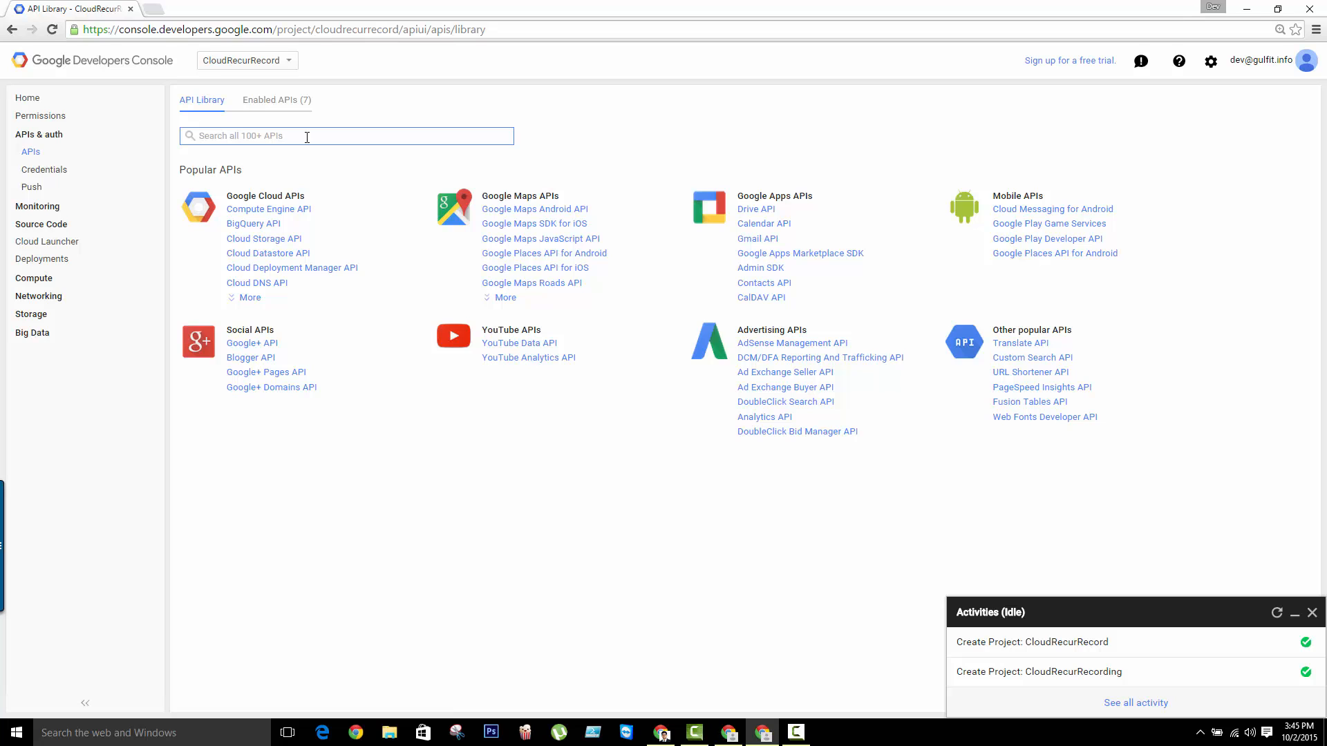
type("Rese")
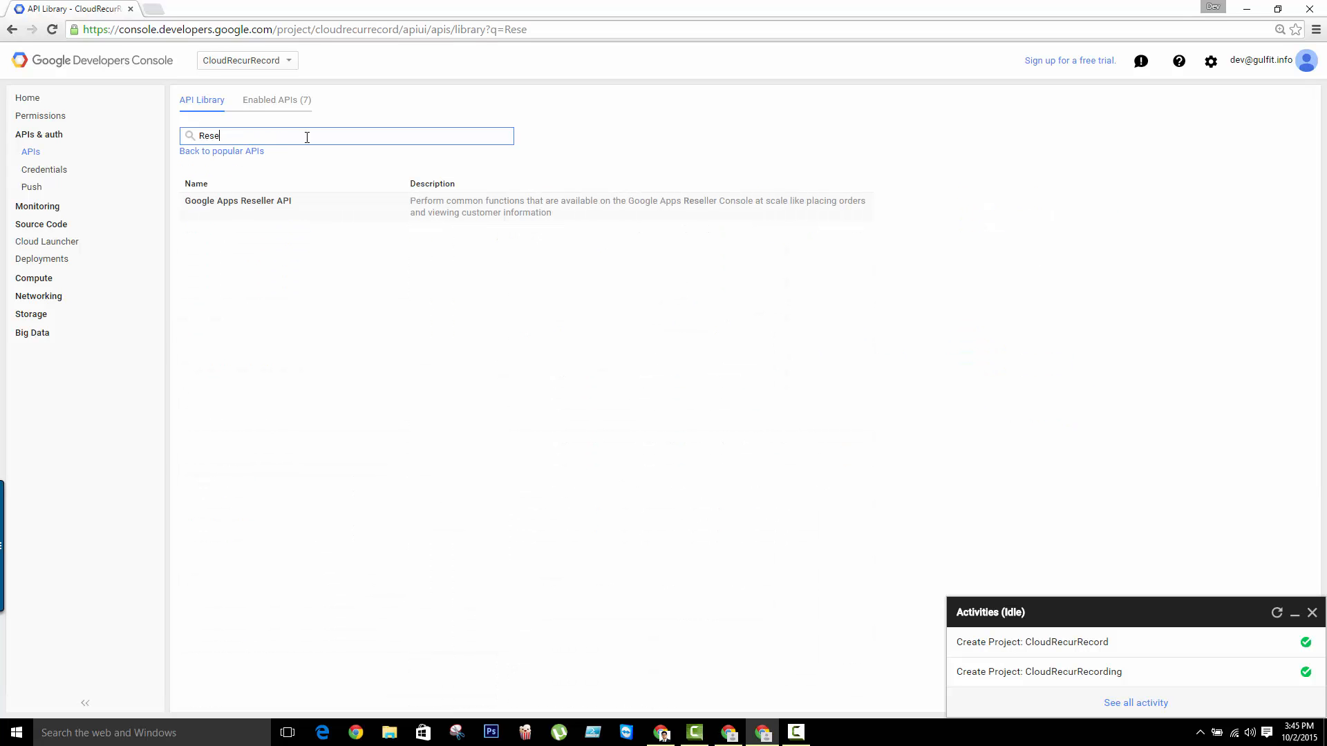
type("ller")
left_click(257, 203)
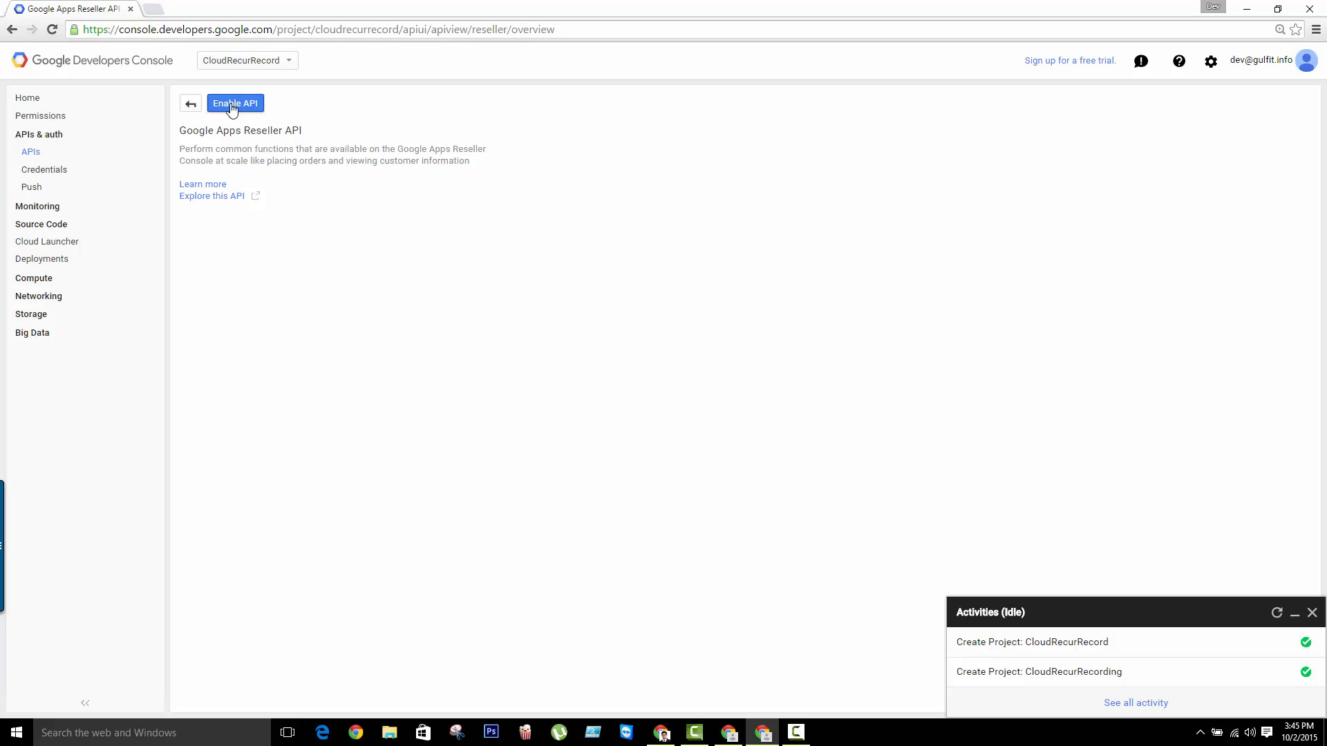
left_click(232, 105)
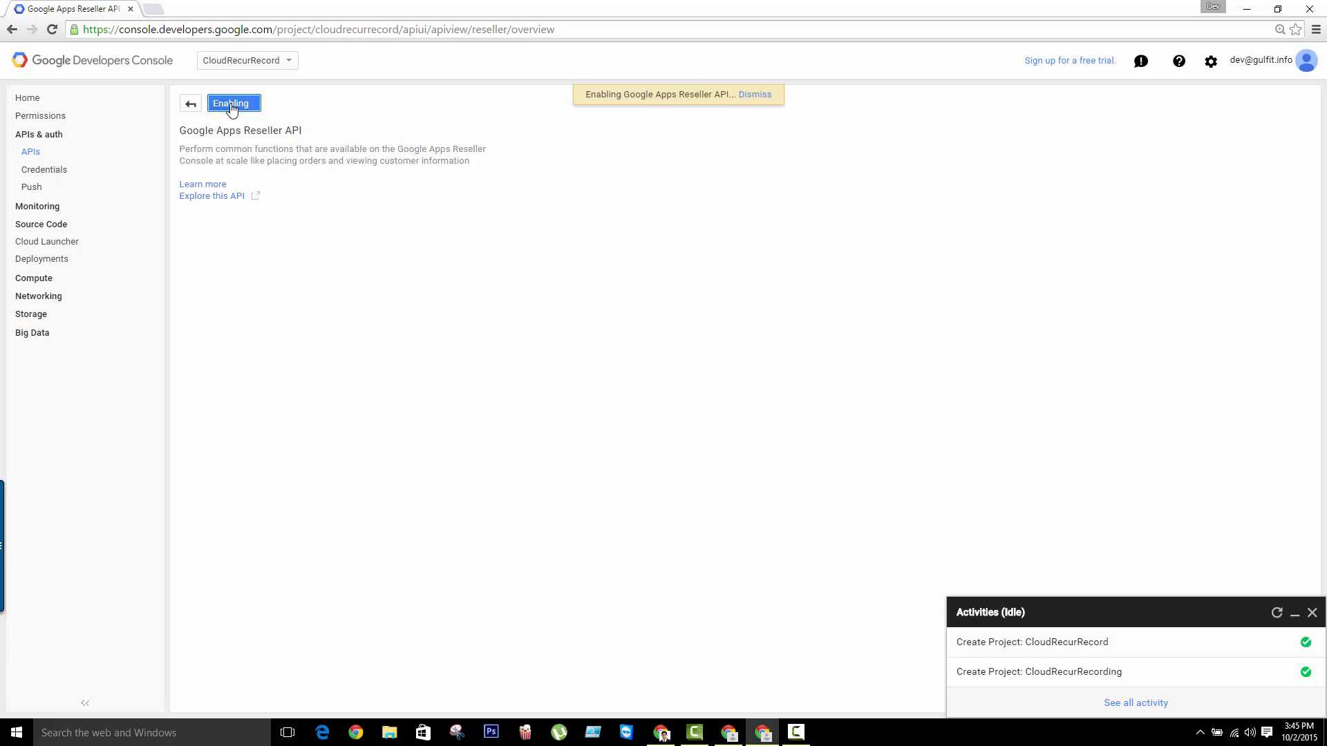
left_click(1295, 615)
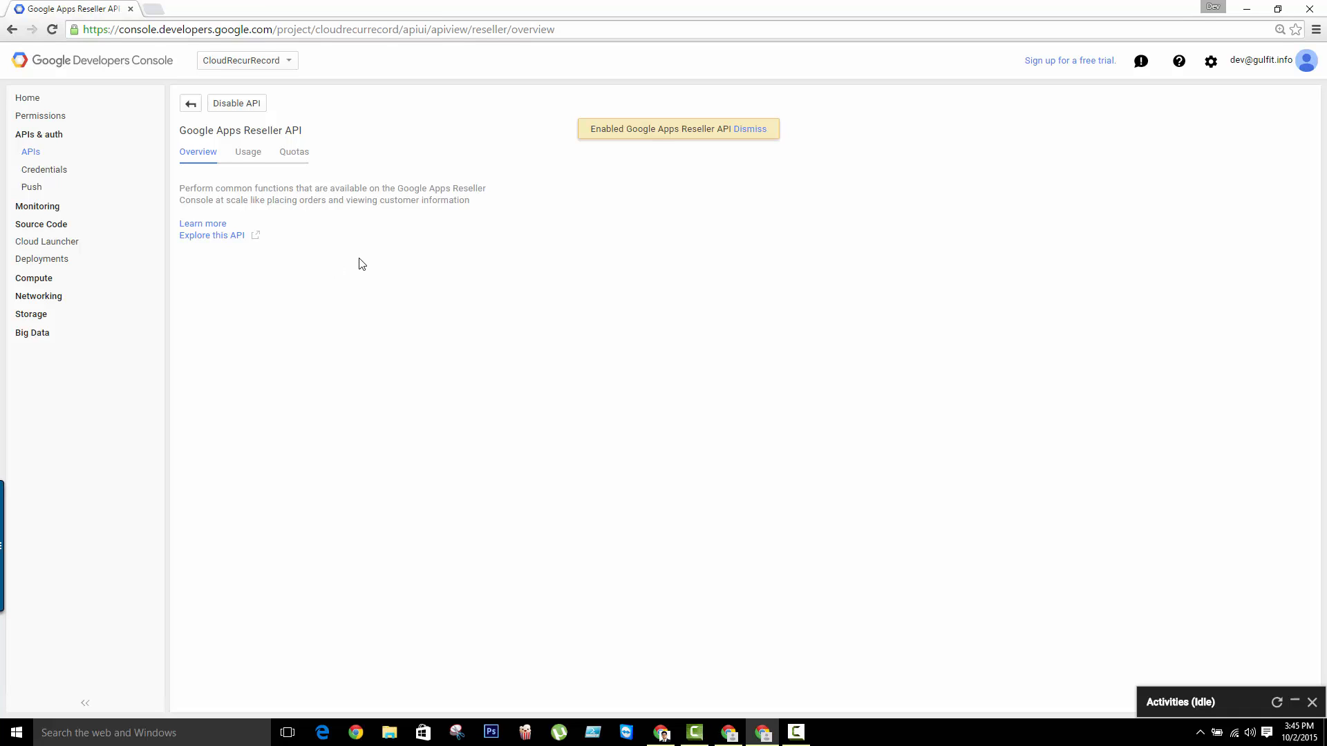
Start adding OAuth 2.0 client ID credentials and open the consent screen configuration
left_click(44, 171)
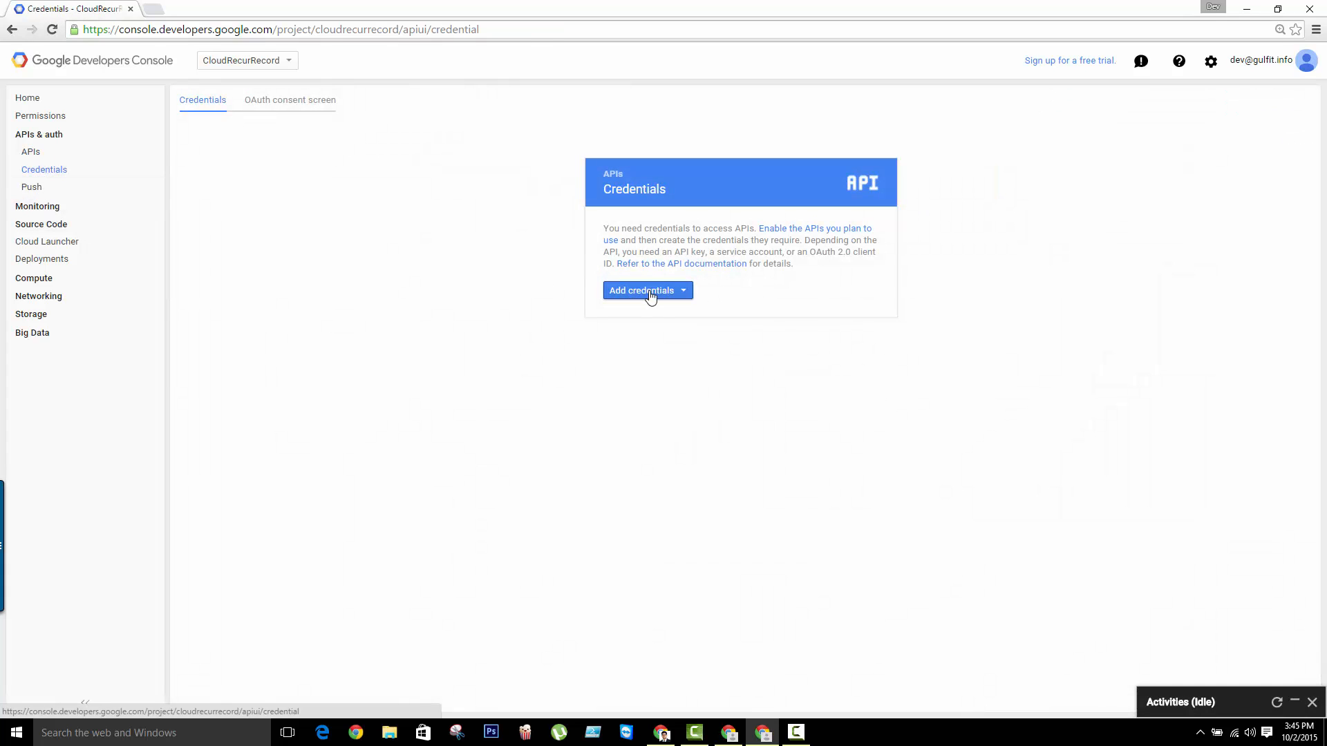
left_click(653, 293)
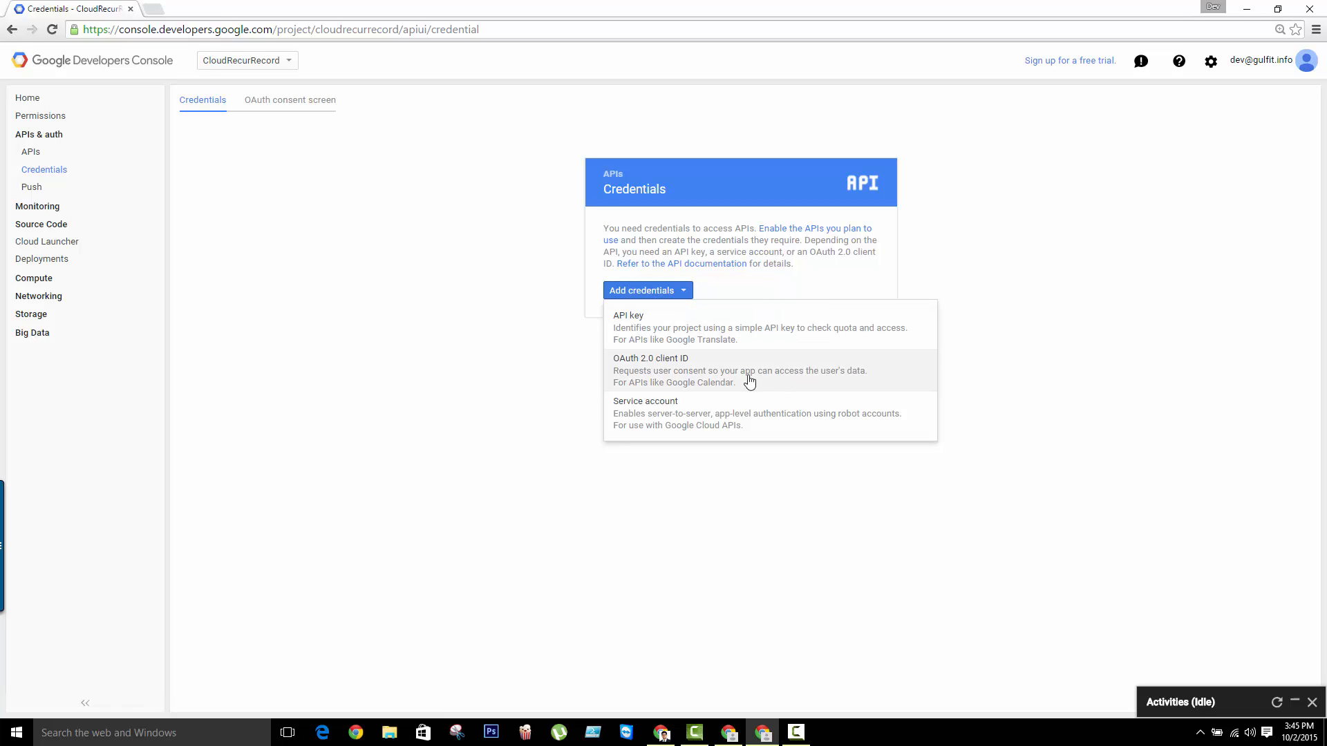
left_click(703, 381)
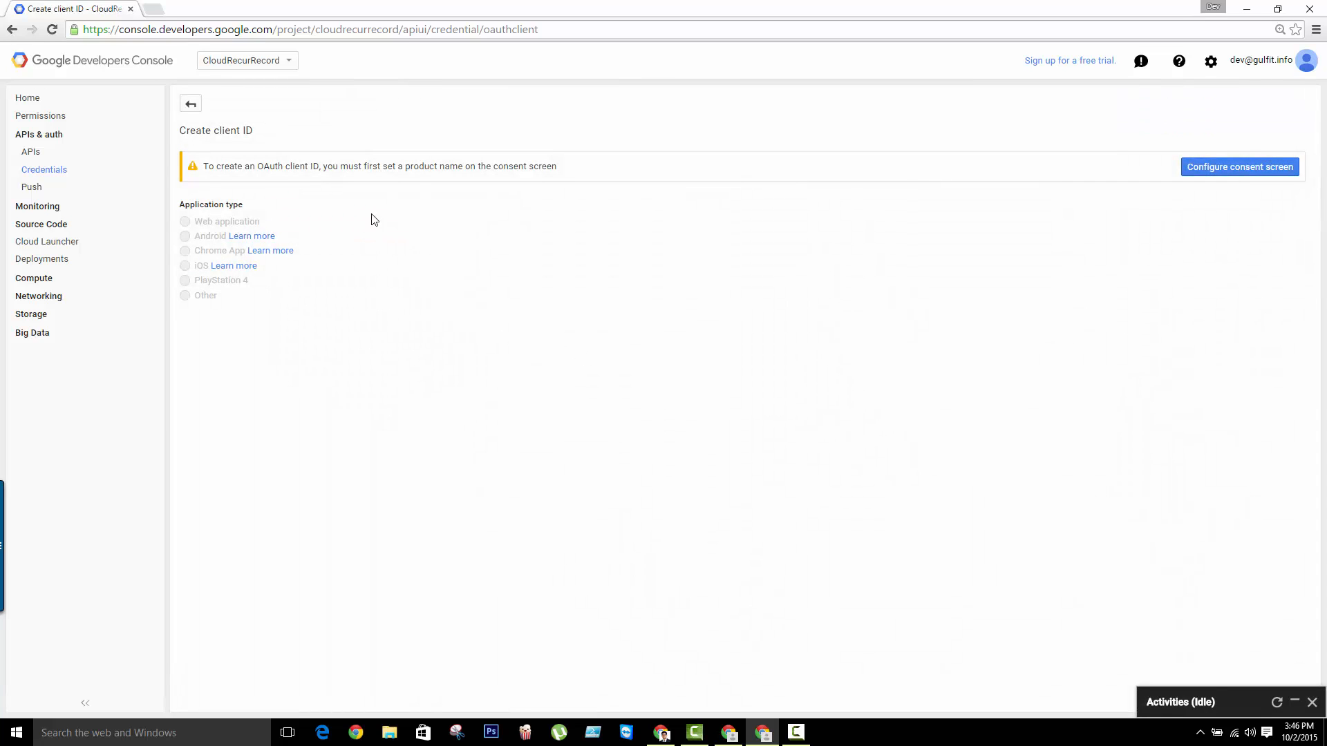
left_click(1195, 172)
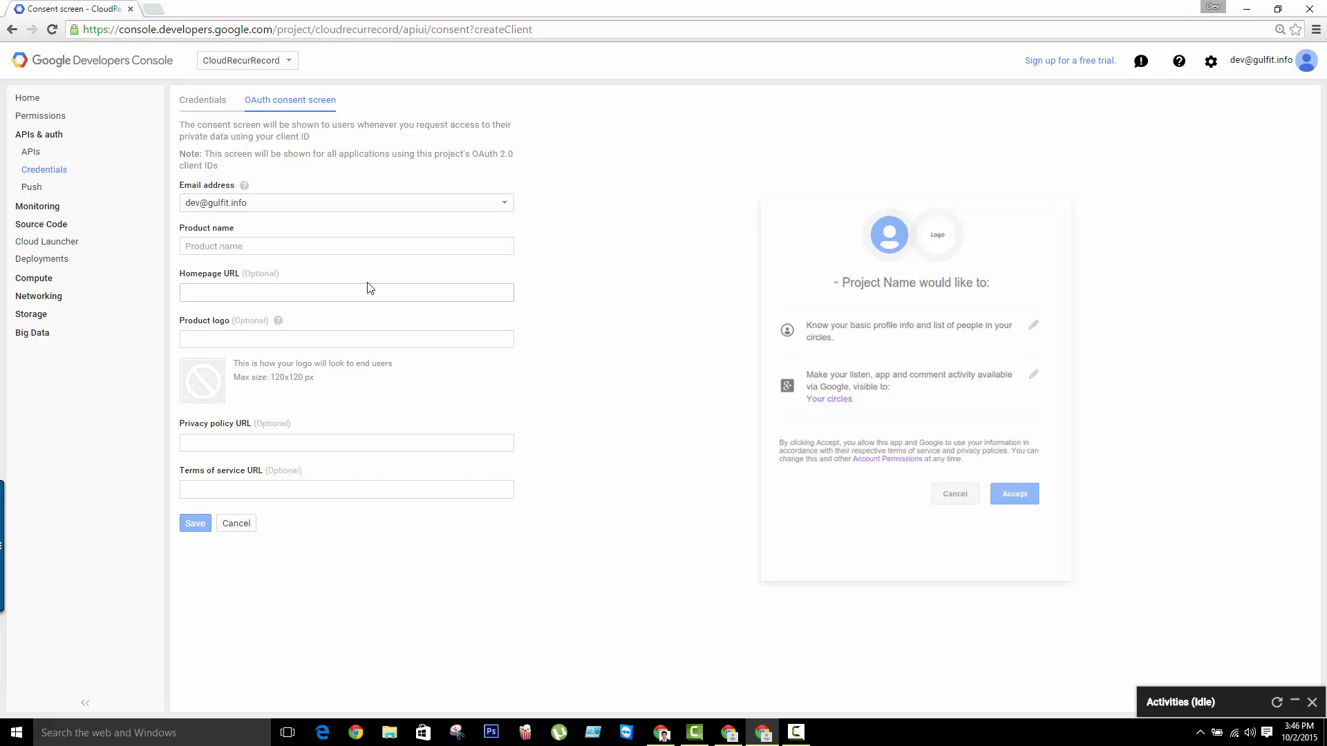
Enter "CloudRec" as the product name on the OAuth consent screen and save it
left_click(312, 253)
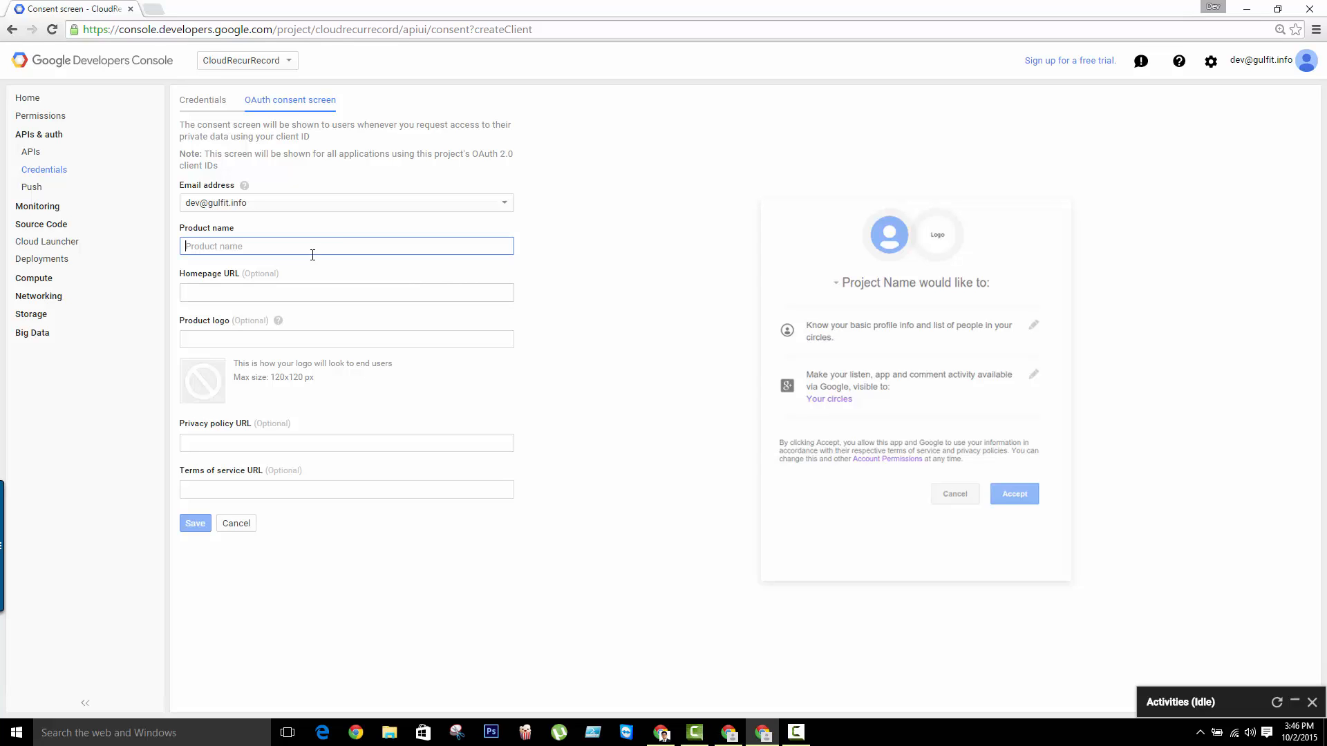
type("CloudRecur")
left_click(623, 260)
left_click(195, 523)
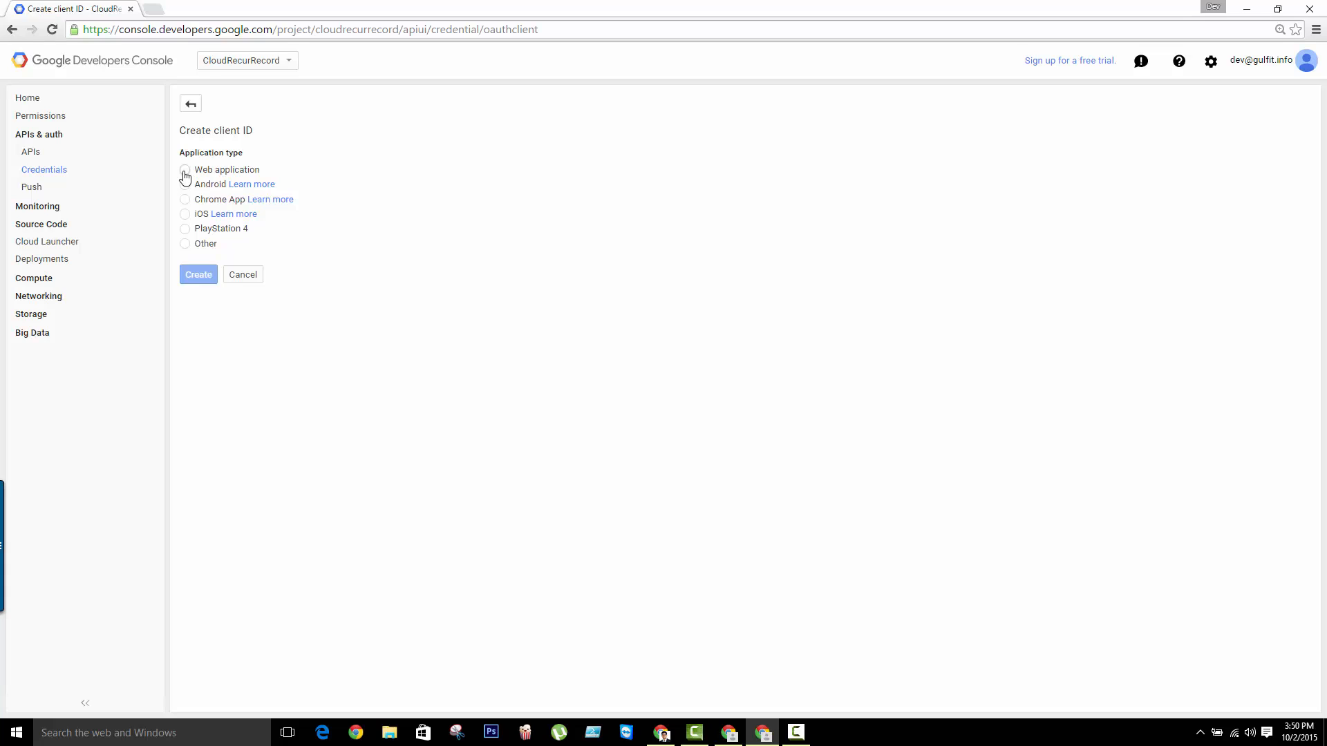
Choose Web application as the client ID's application type and name the client CloudRecur
left_click(184, 171)
left_click_drag(249, 283, 118, 287)
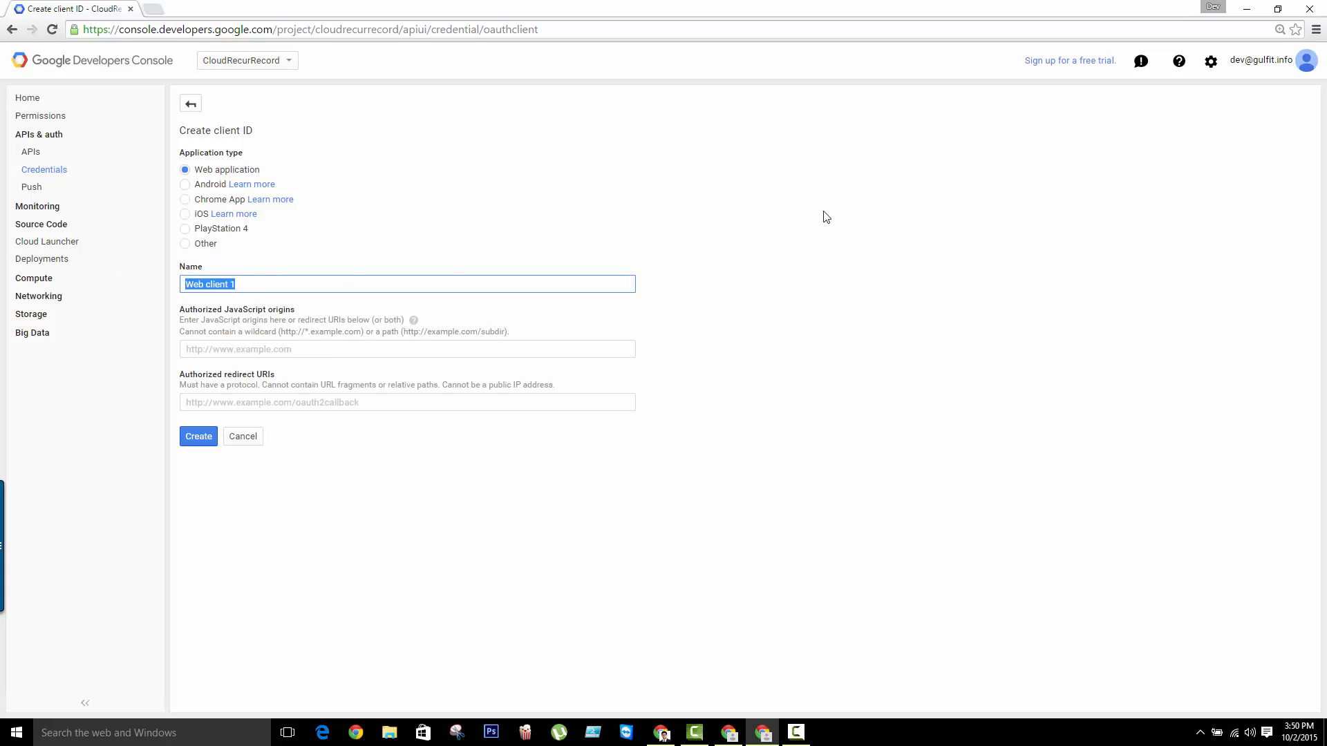
type("CloudRecyur")
key("BackSpace")
key("BackSpace")
key("BackSpace")
Copy the redirect URI from the CloudRecur module into the new client ID's Authorized redirect URIs in the Google Developers Console
left_click_drag(274, 374, 220, 377)
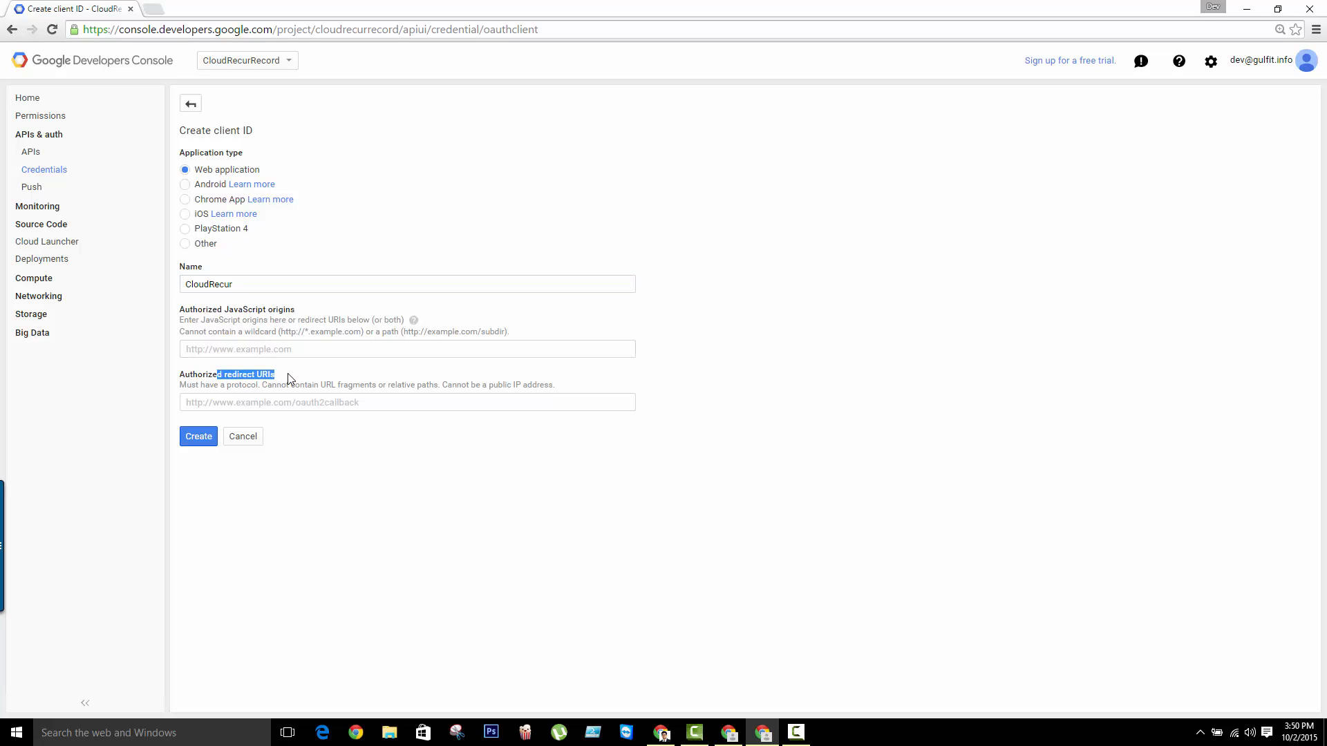
left_click(289, 377)
left_click(728, 734)
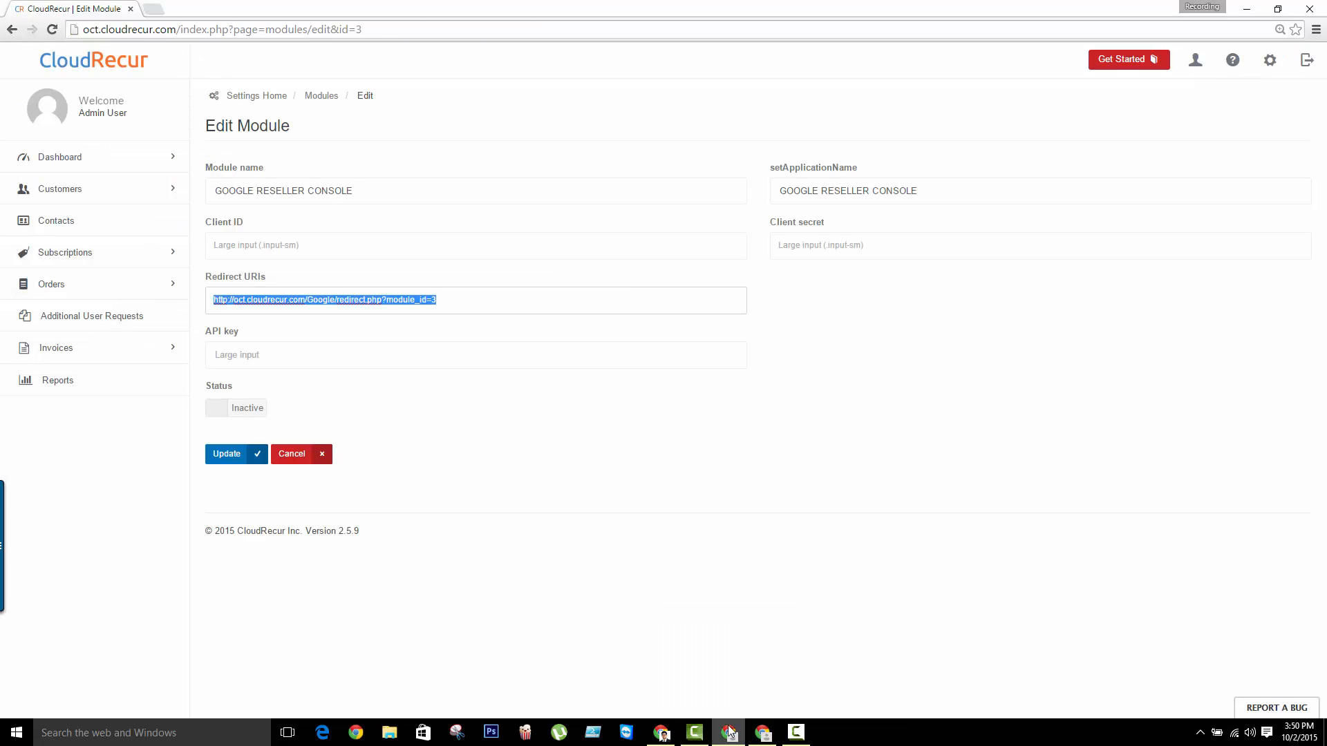
left_click(449, 303)
left_click_drag(428, 302, 201, 300)
key("ctrl+c")
left_click(772, 735)
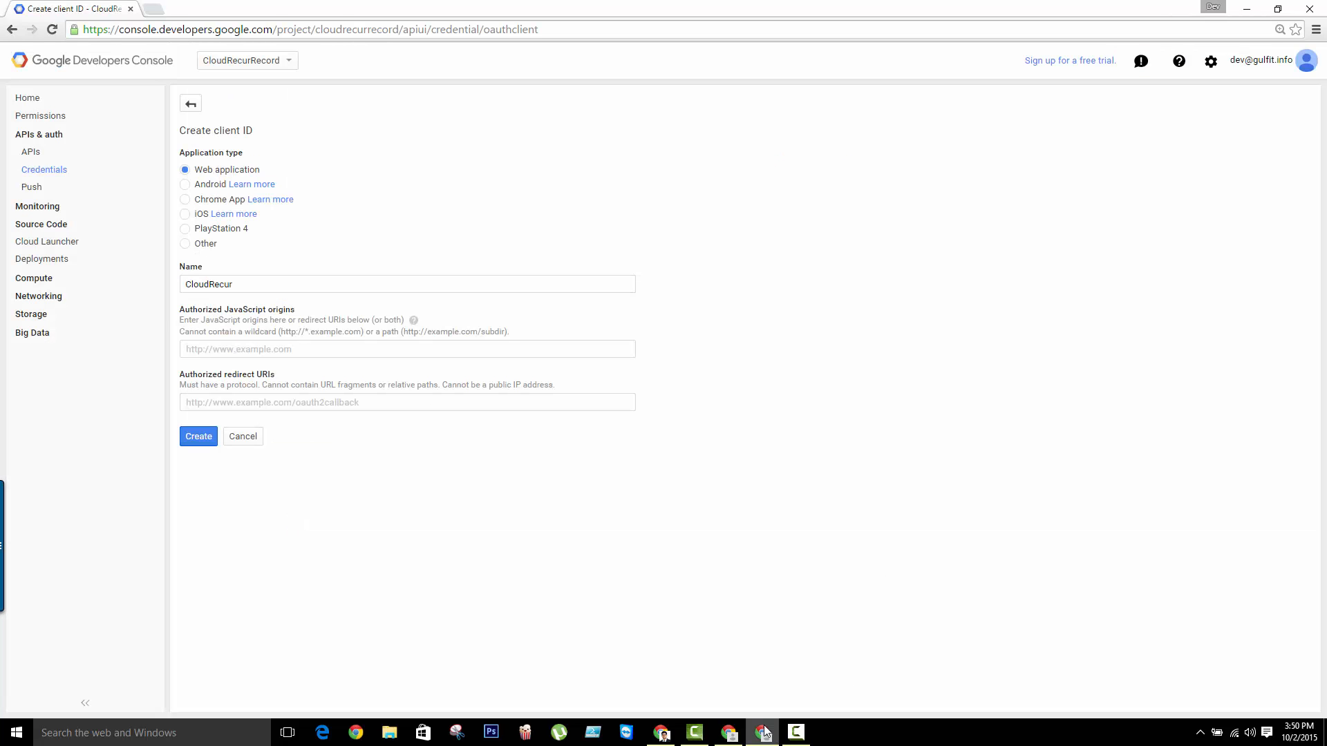
left_click(391, 403)
key("ctrl+v")
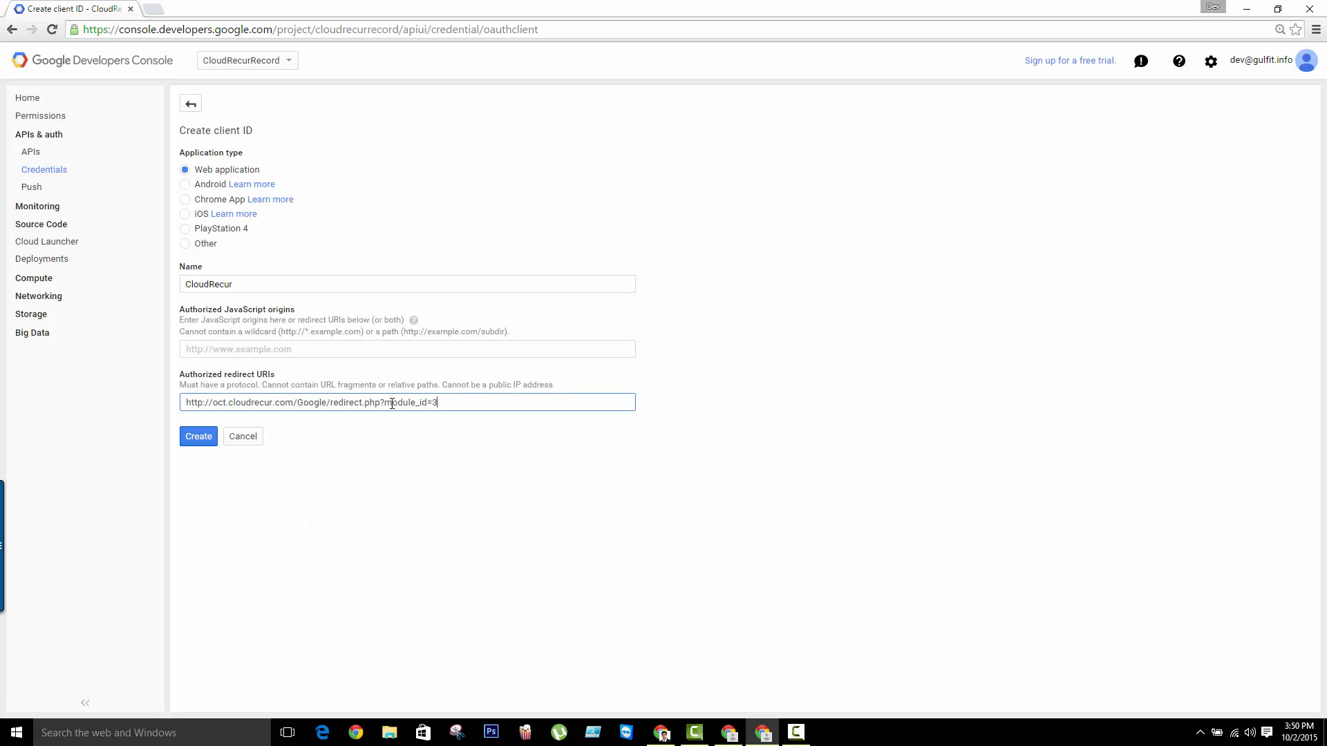
key("Return")
left_click(217, 351)
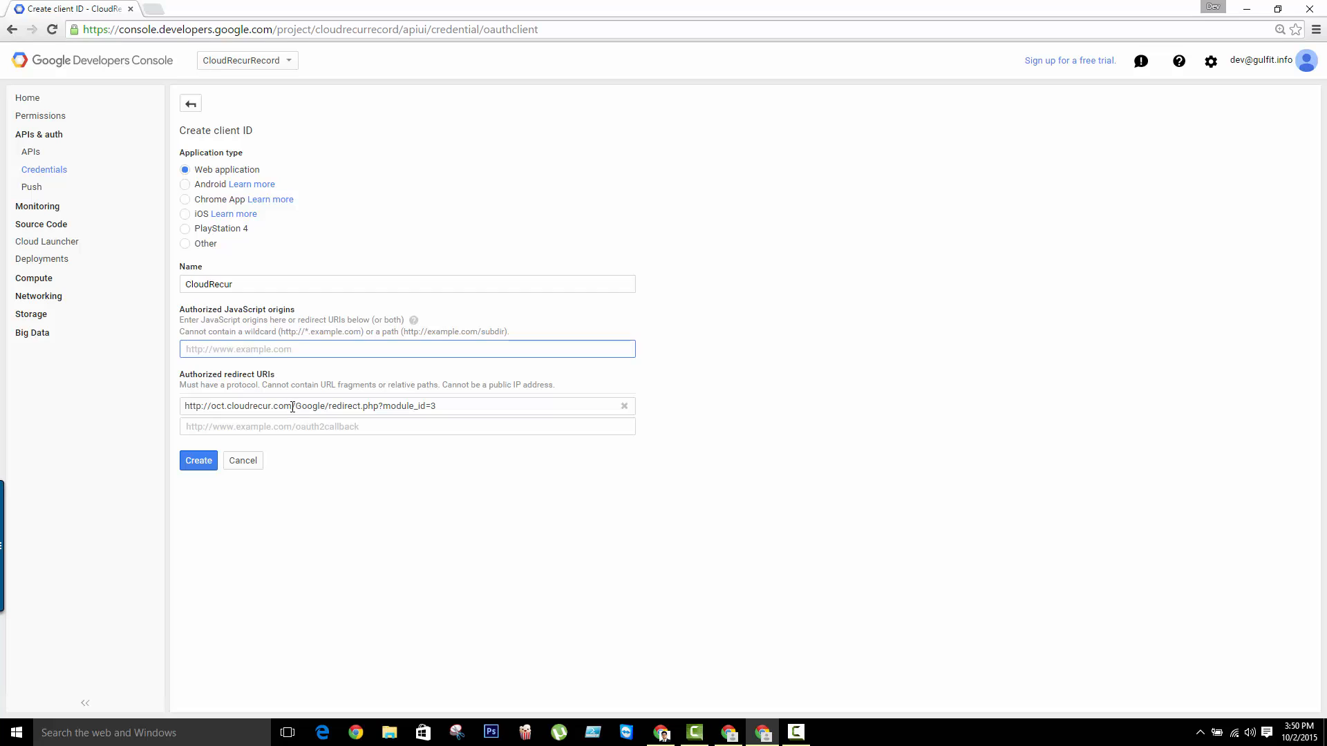
left_click_drag(293, 407, 179, 411)
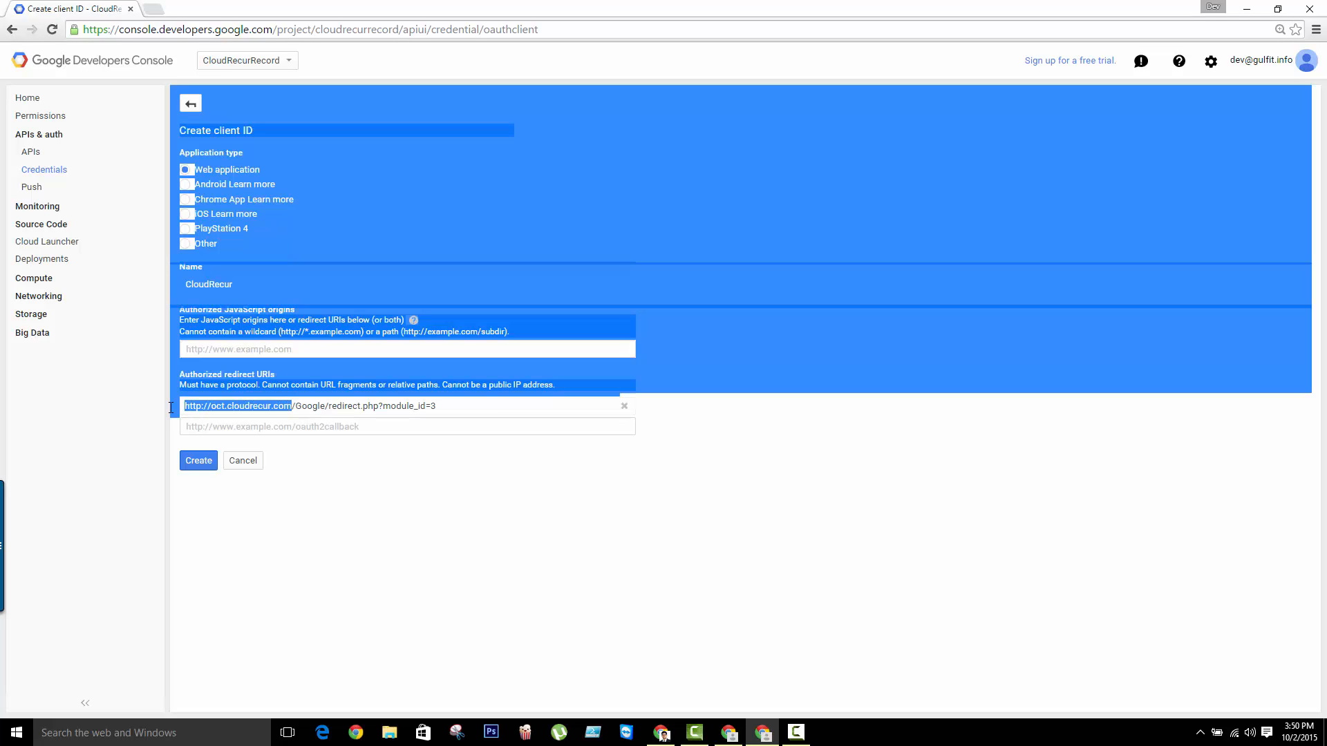
left_click(259, 405)
left_click_drag(293, 405, 186, 405)
key("ctrl+c")
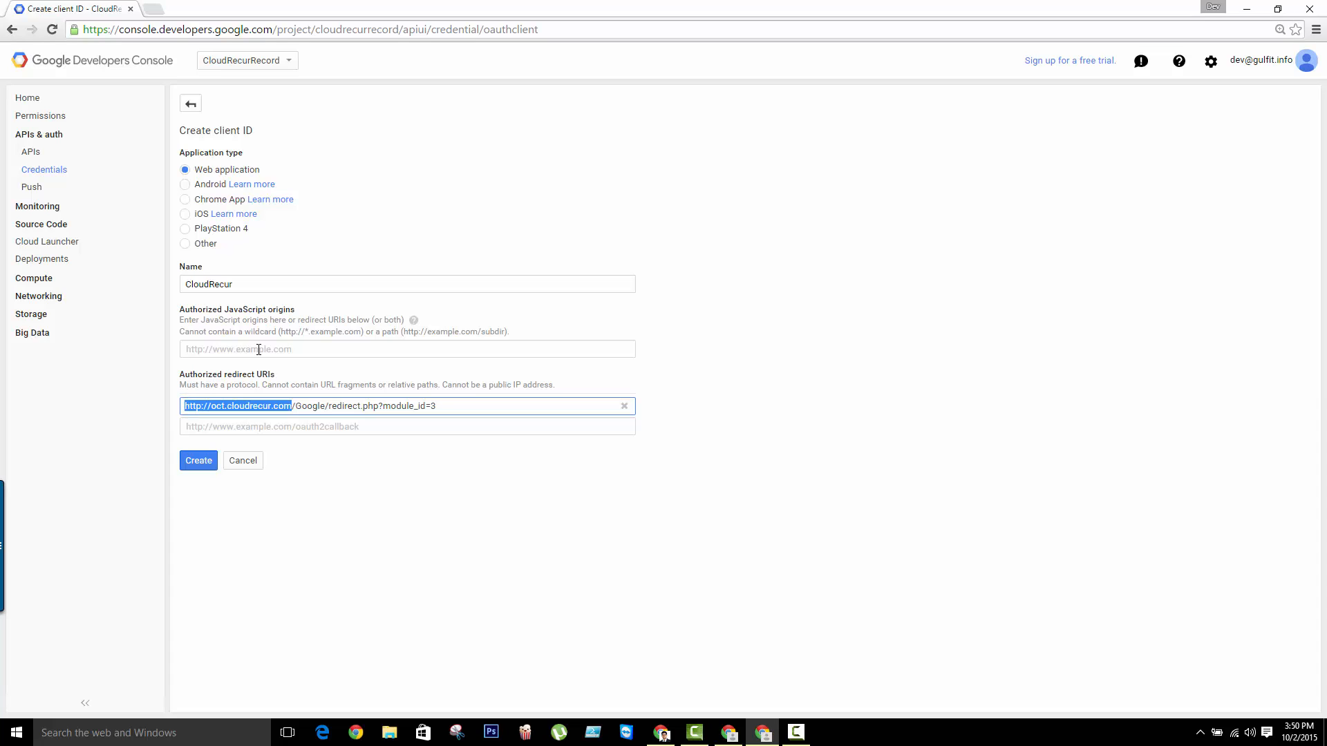
left_click(259, 349)
key("ctrl+v")
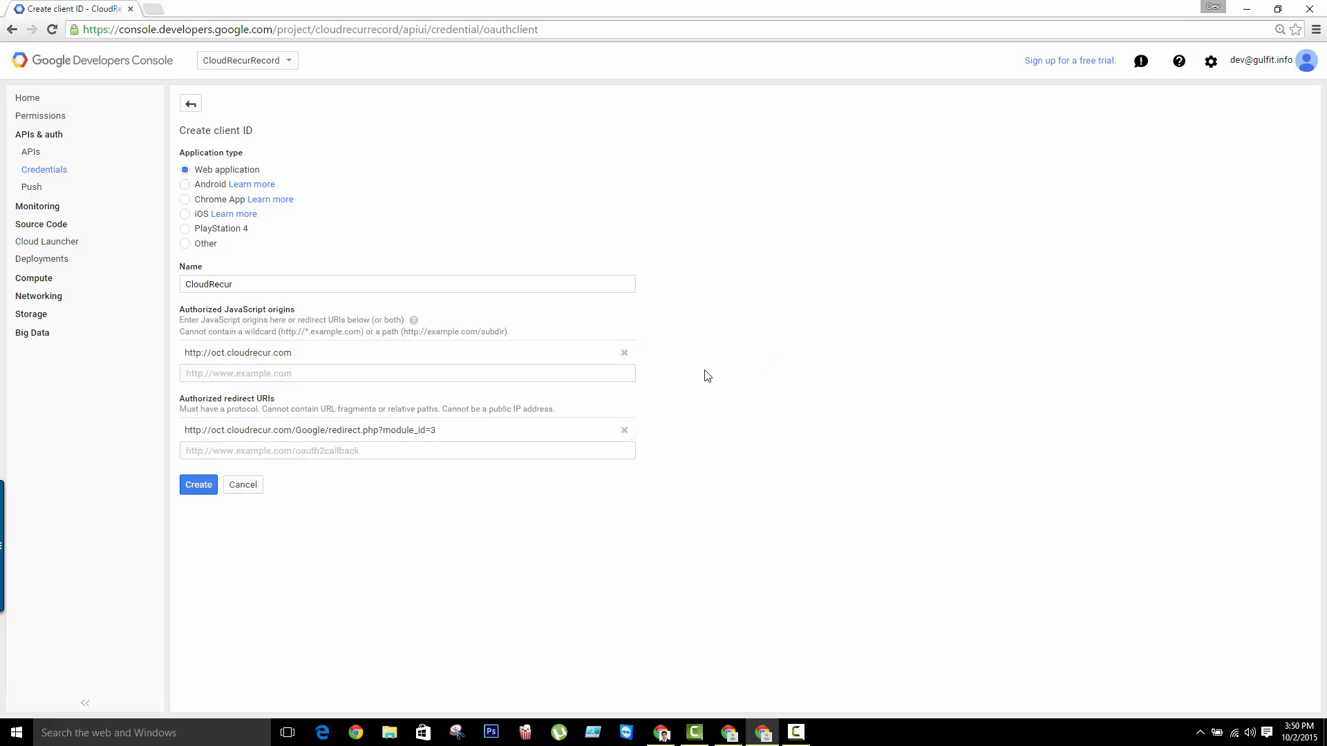
left_click(193, 492)
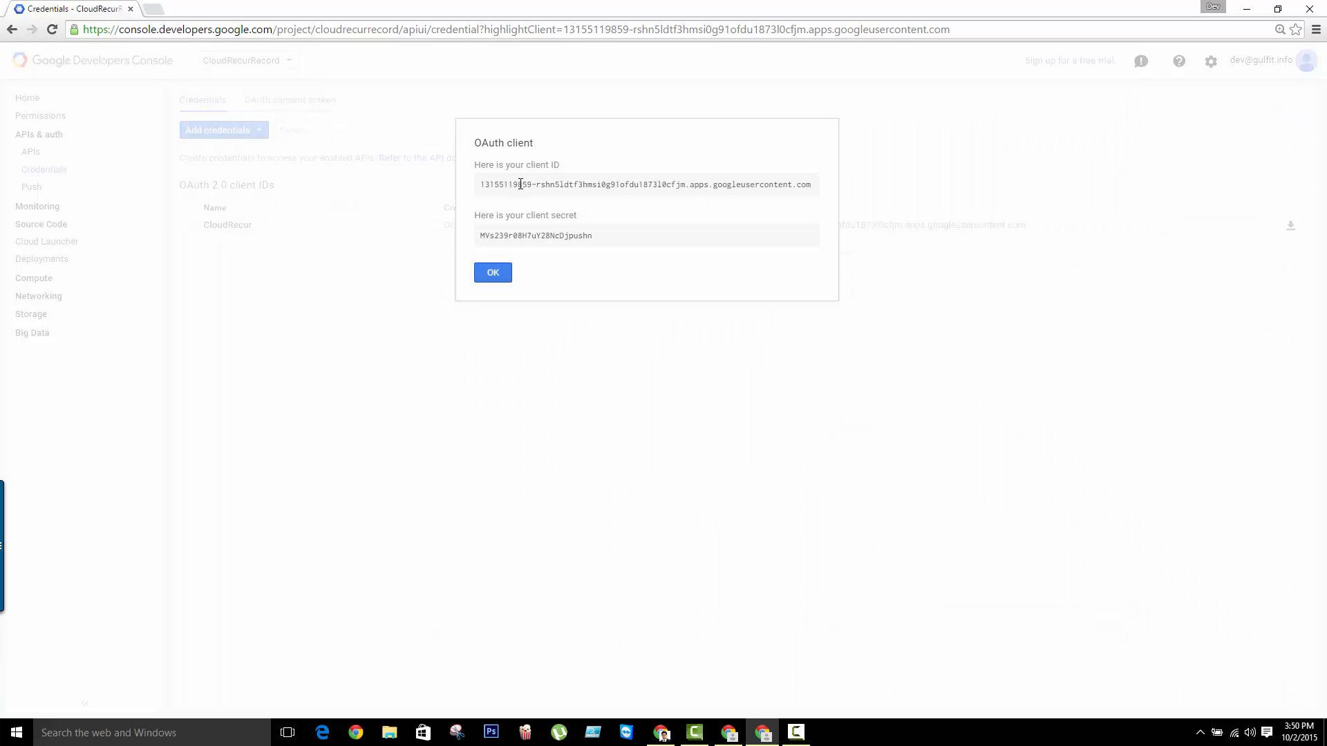
Copy the new OAuth client ID from the Google Developers Console into the CloudRecur module's Client ID field
left_click_drag(516, 185, 719, 186)
left_click_drag(593, 236, 515, 238)
left_click(583, 236)
left_click(729, 733)
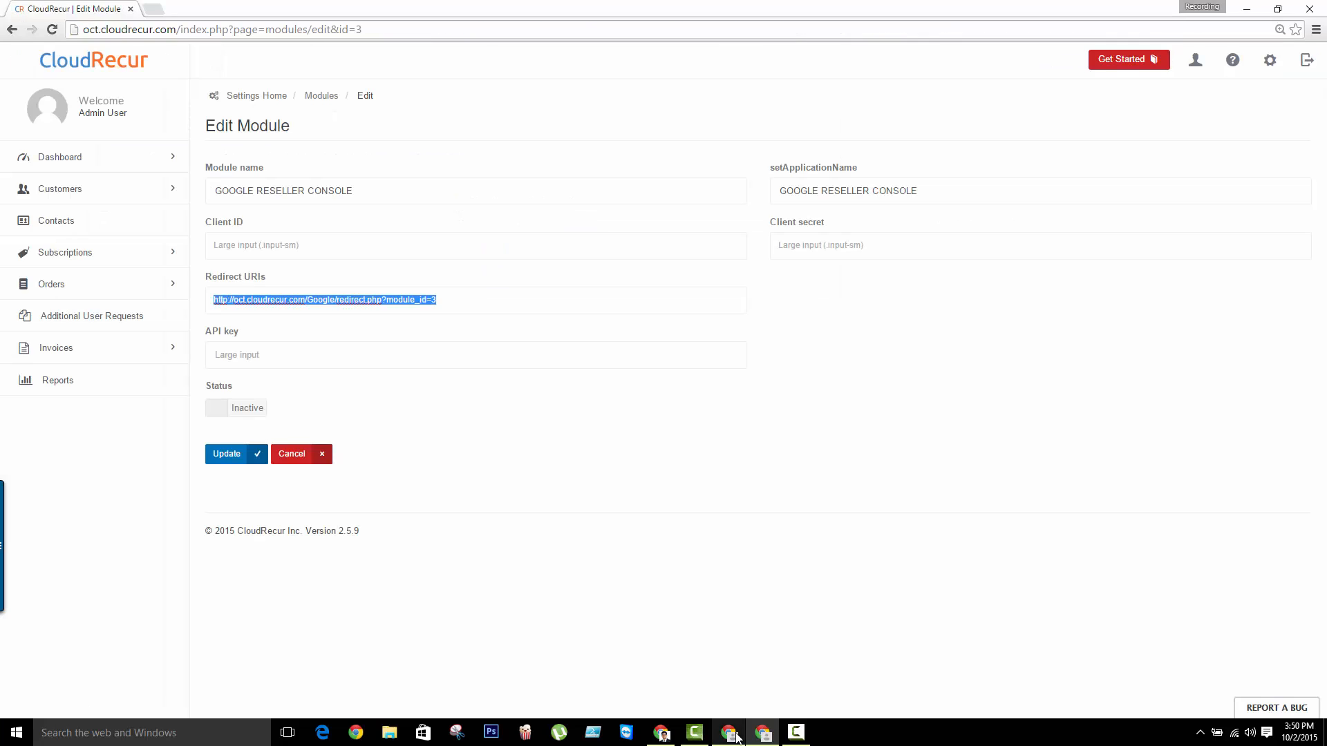
left_click(532, 421)
left_click(824, 245)
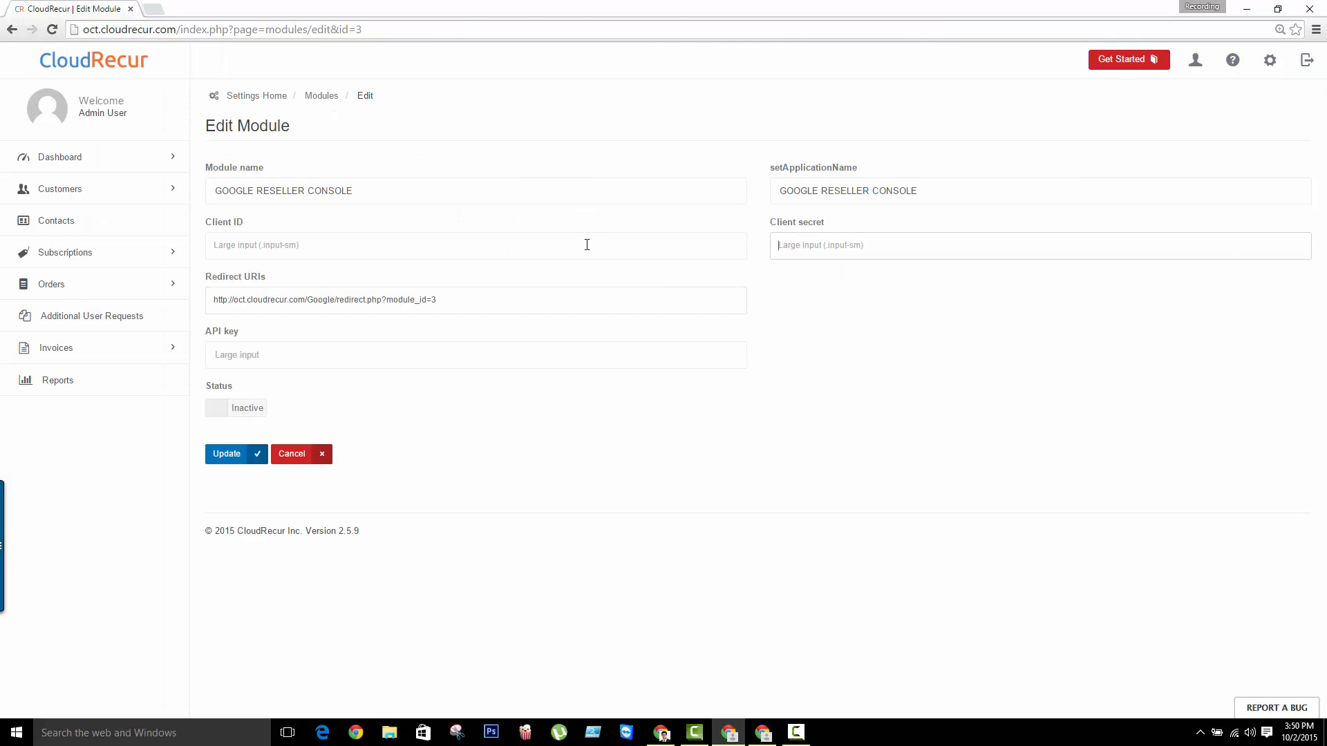
left_click(586, 246)
left_click(763, 732)
triple_click(564, 185)
key("ctrl+c")
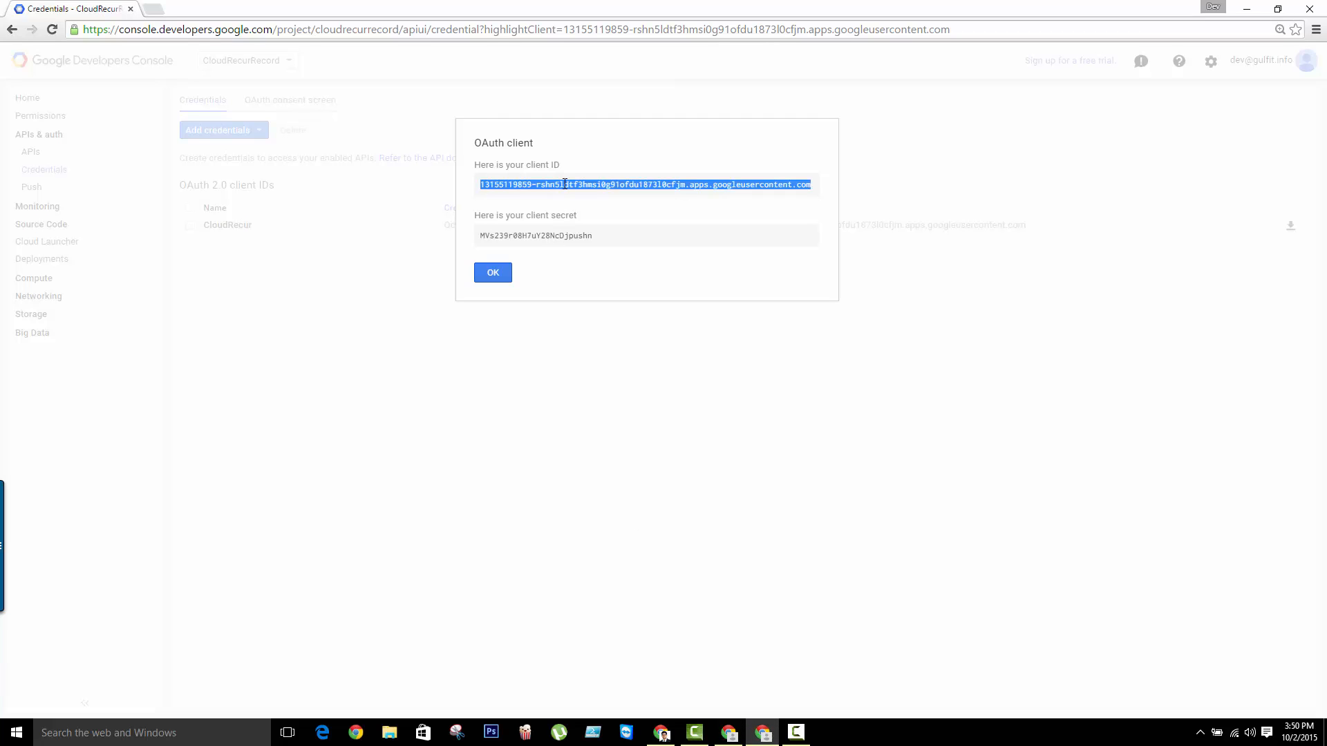
left_click(729, 734)
left_click(459, 243)
key("ctrl+v")
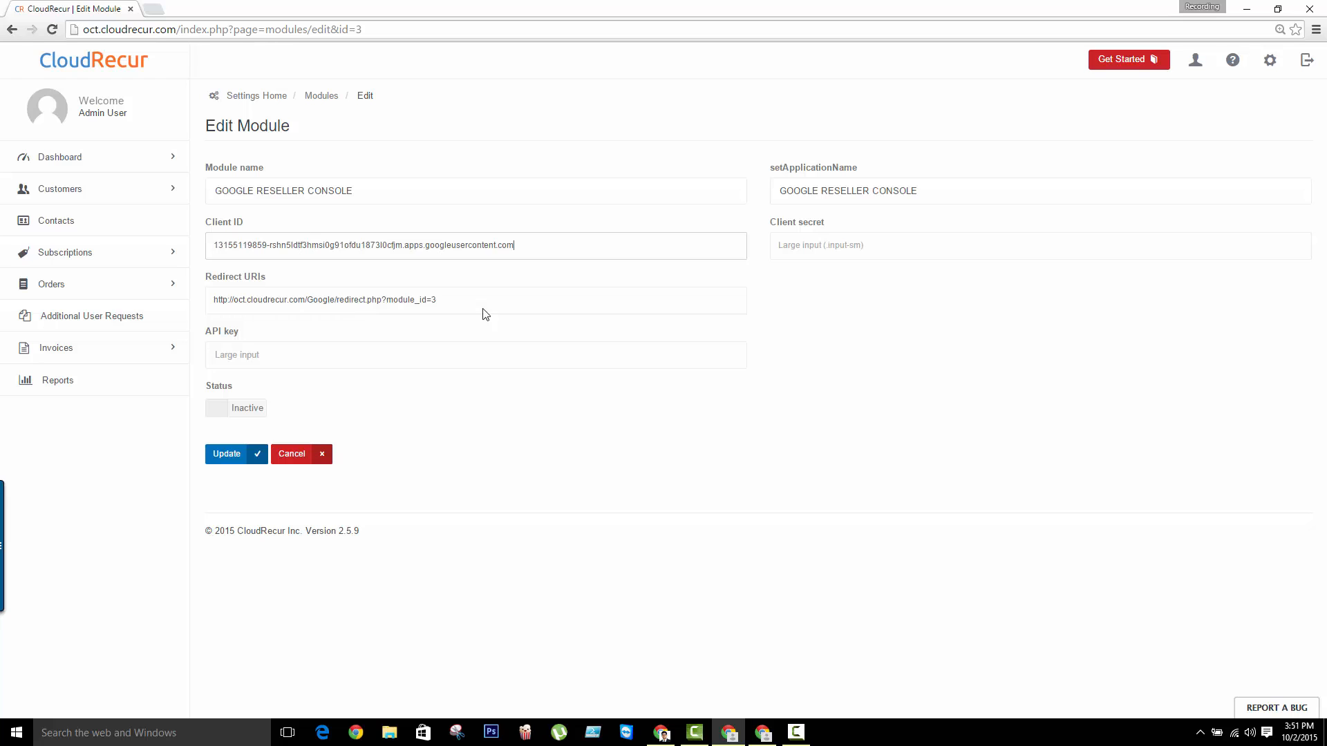
Copy the OAuth client secret from the Google Developers Console into the CloudRecur module's Client secret field
left_click(762, 732)
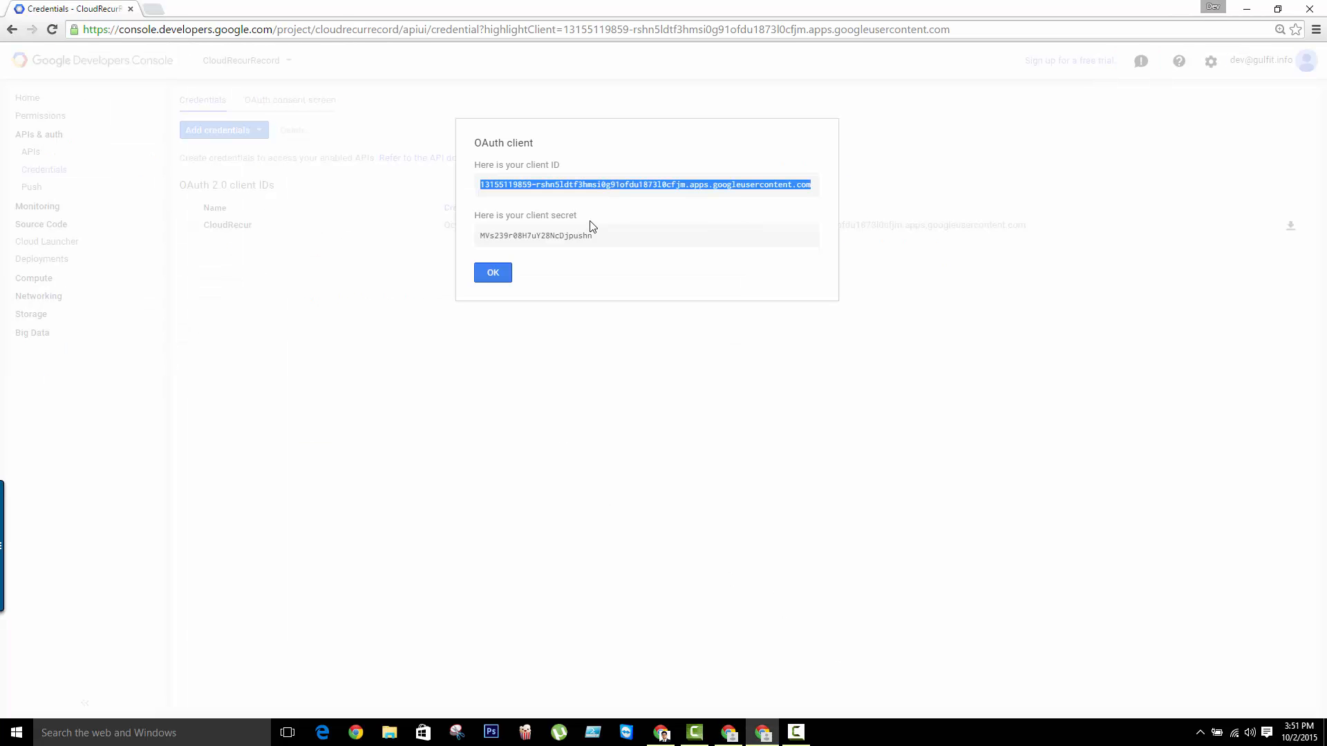
left_click(595, 245)
key("ctrl+c")
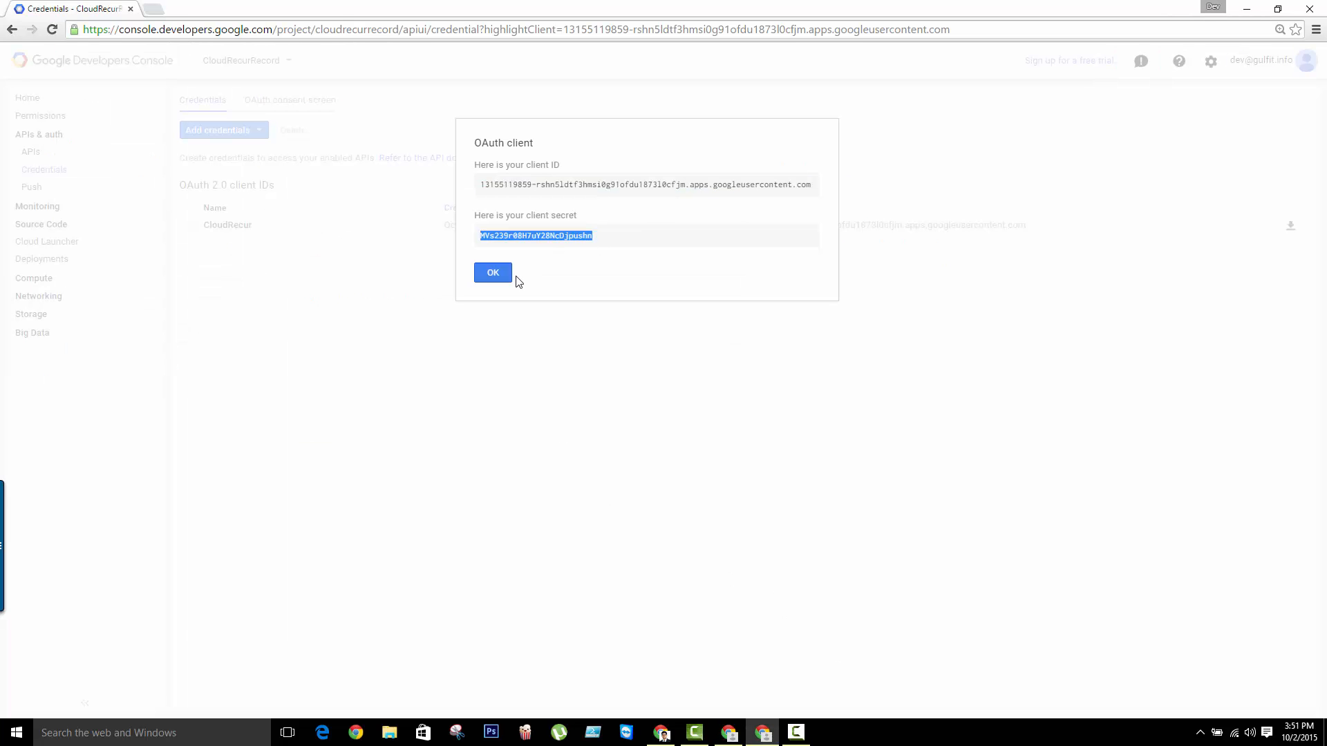
left_click(740, 738)
left_click(802, 250)
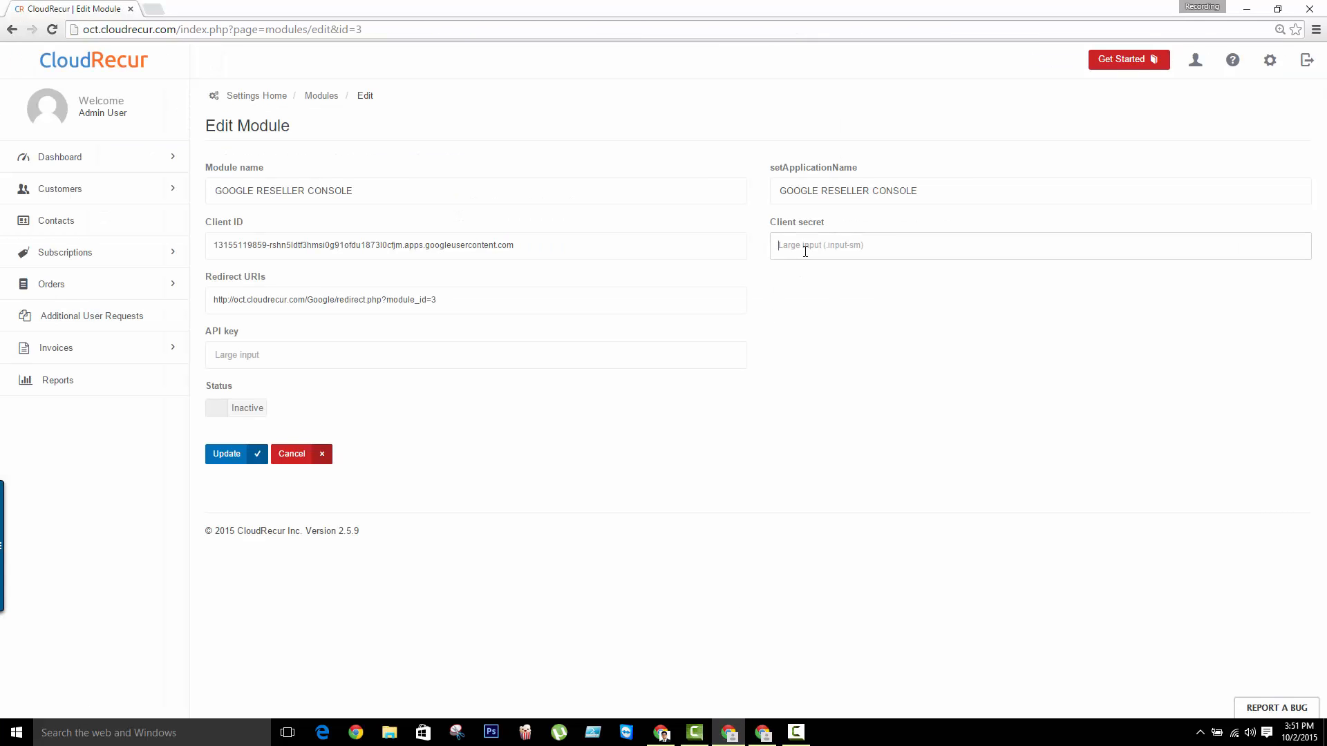
key("ctrl+v")
left_click(340, 355)
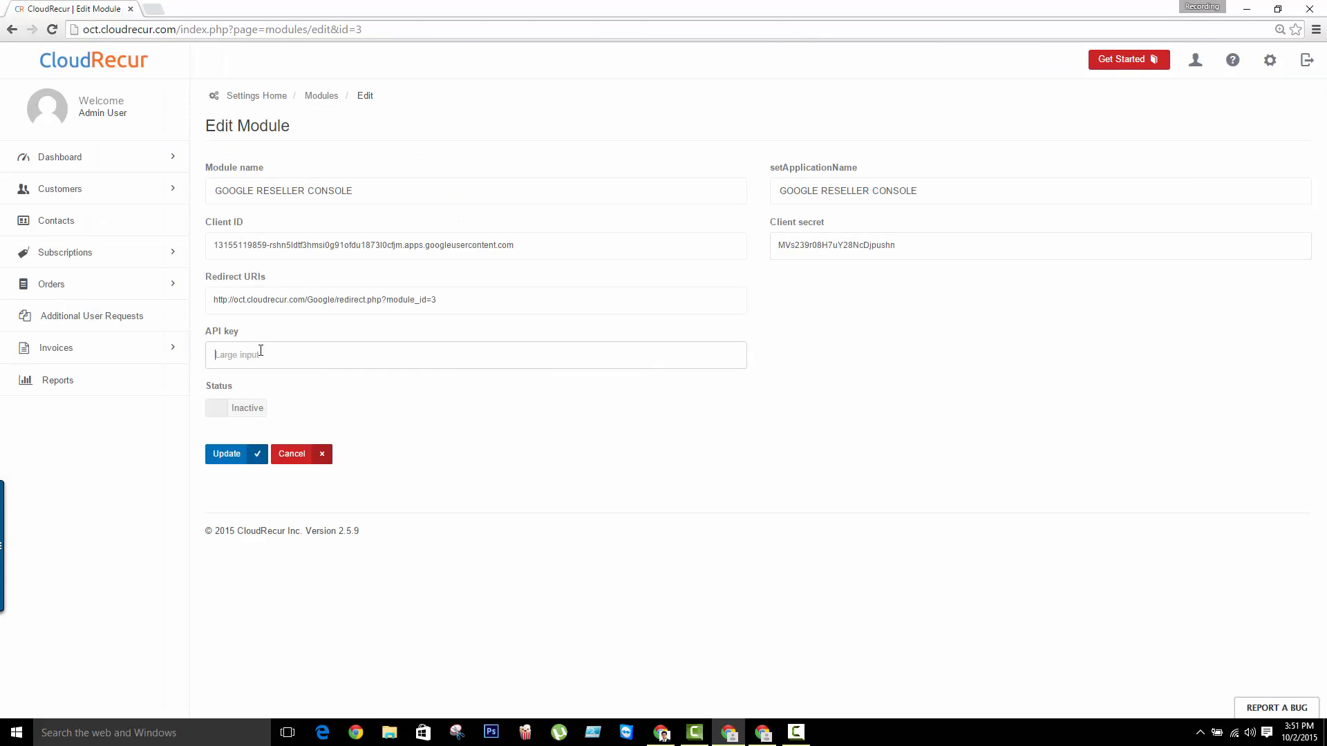
Close the OAuth client dialog in the Google Developers Console and create a server API key named CloudRecur
left_click(762, 732)
left_click(492, 273)
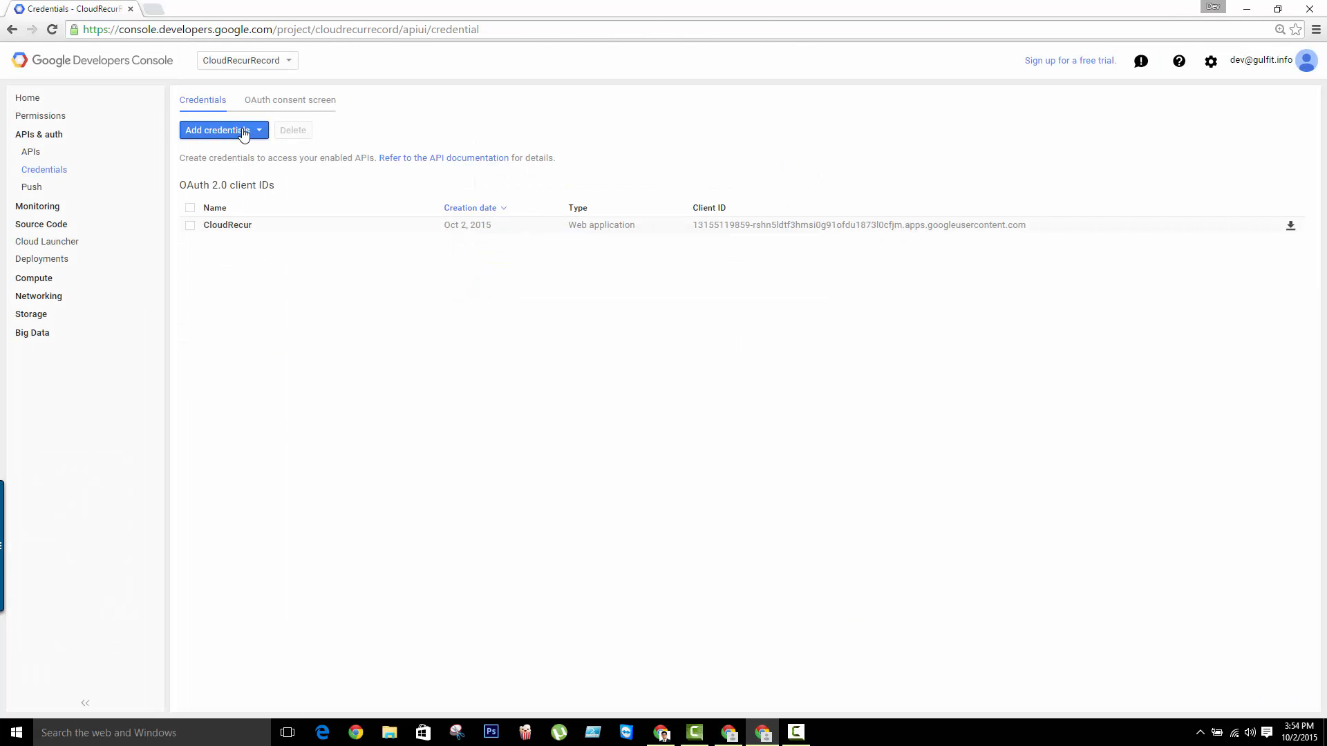
left_click(249, 132)
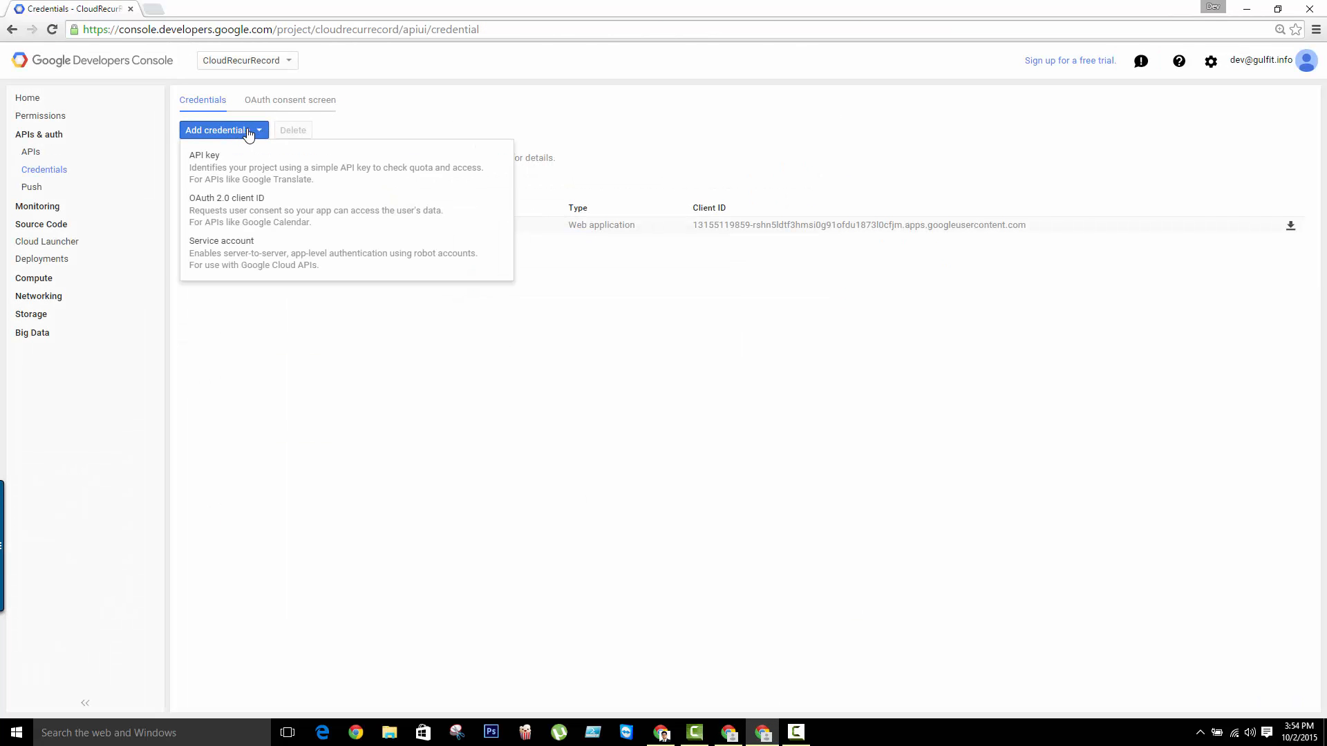
left_click(294, 173)
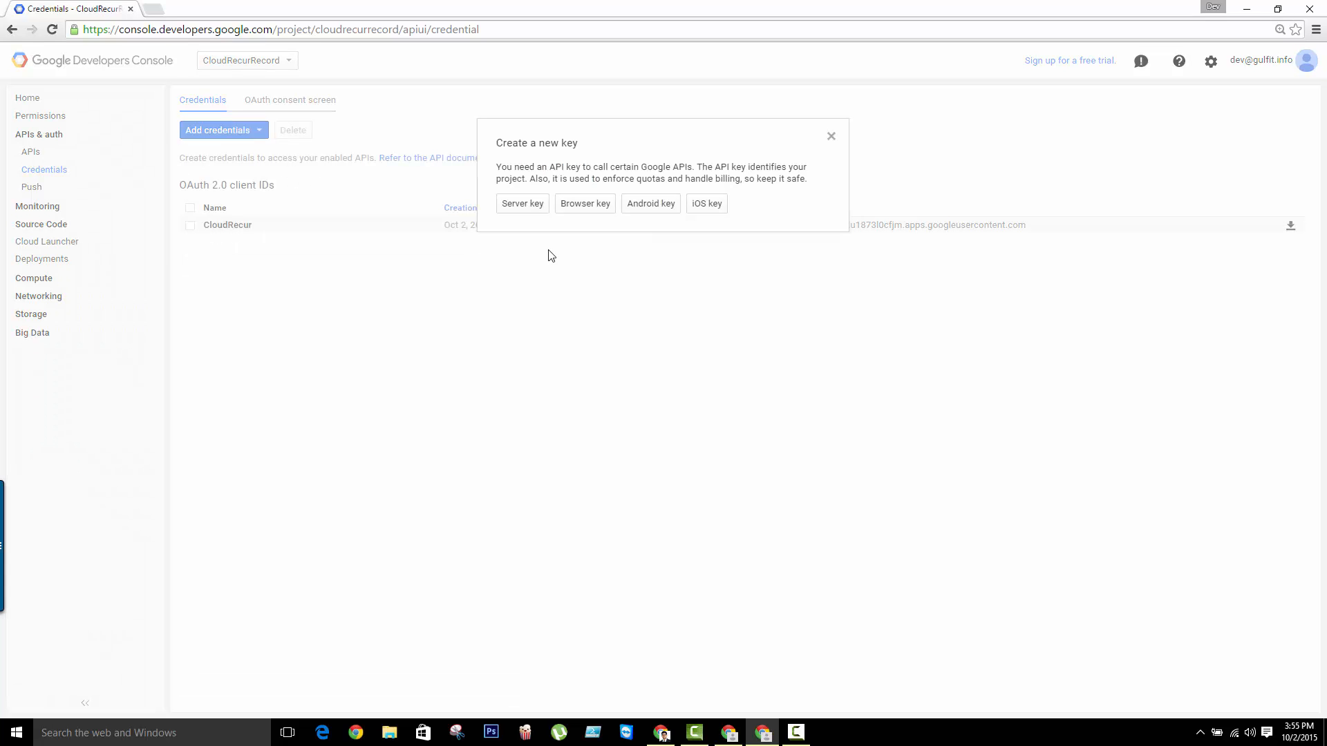
left_click(525, 204)
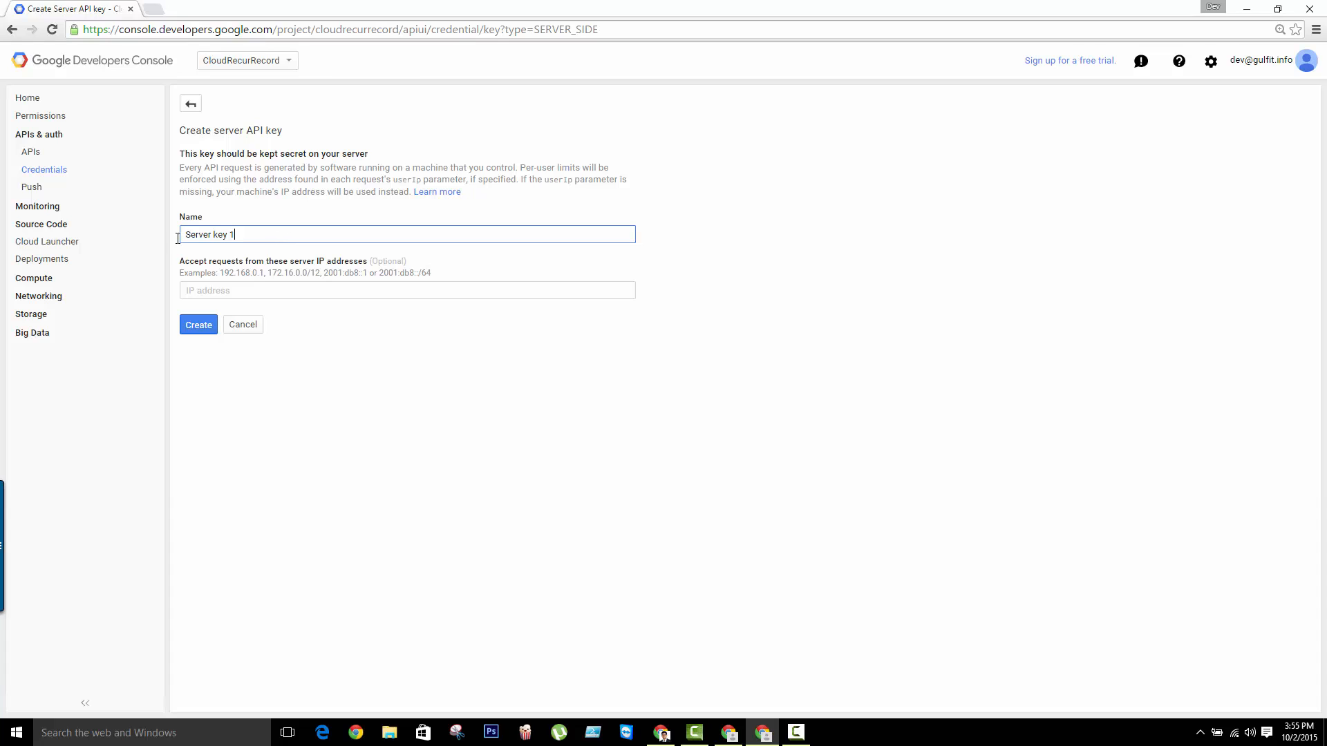
left_click_drag(178, 238, 544, 169)
type("CloudRecy")
left_click(206, 328)
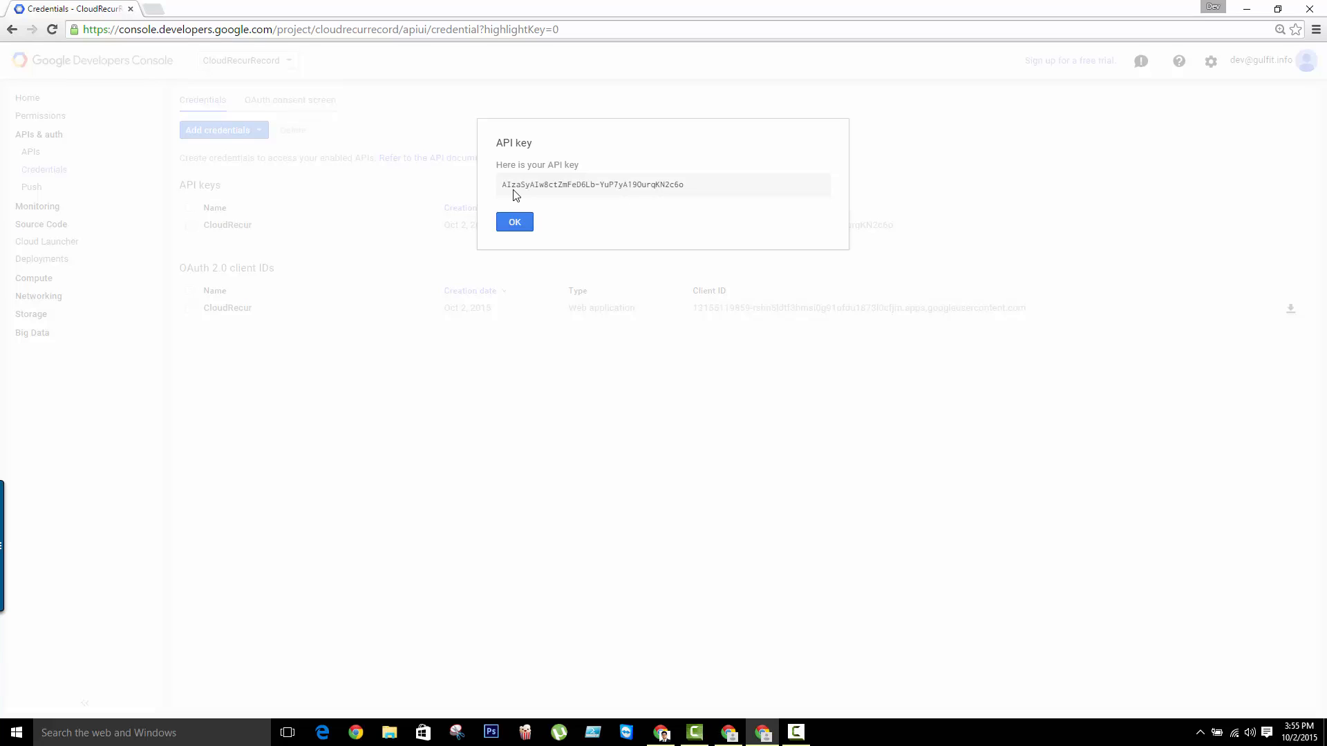
Copy the generated API key into the API key field of the Google Reseller Console module in CloudRecur
triple_click(514, 187)
key("ctrl+c")
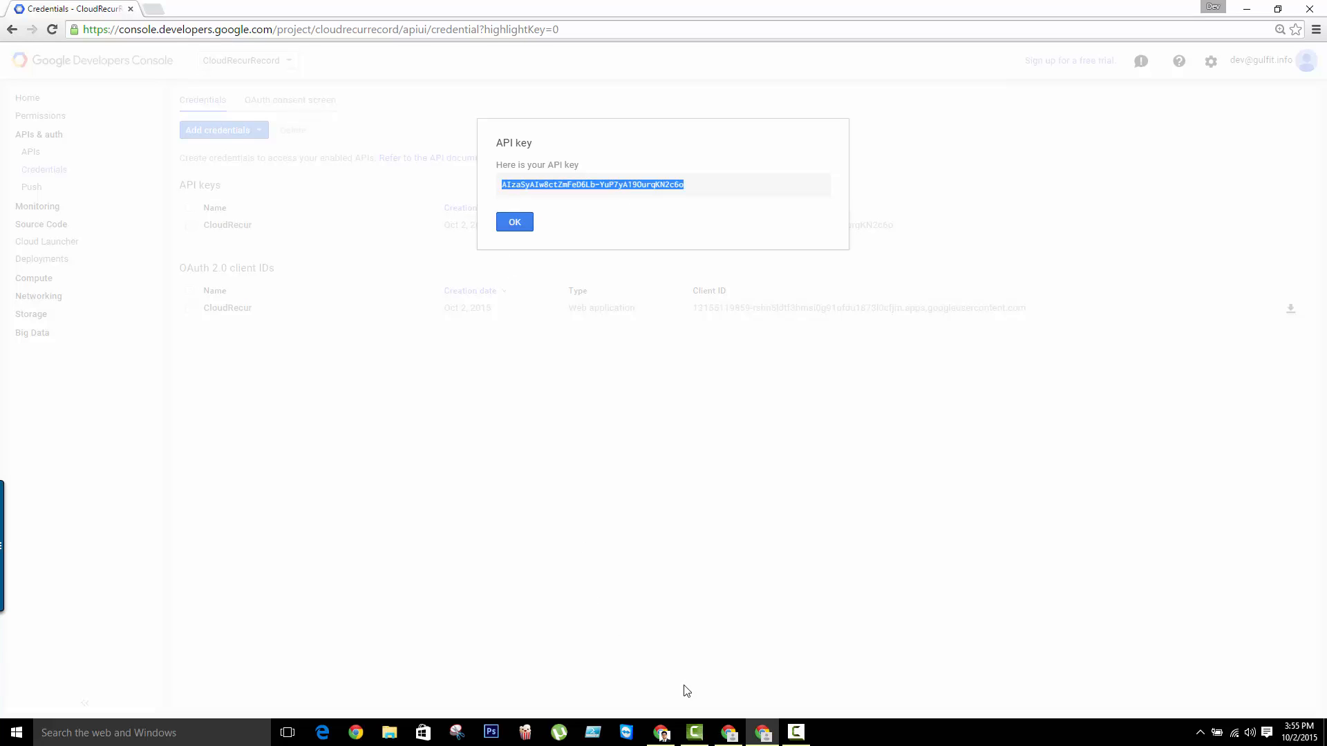
left_click(728, 732)
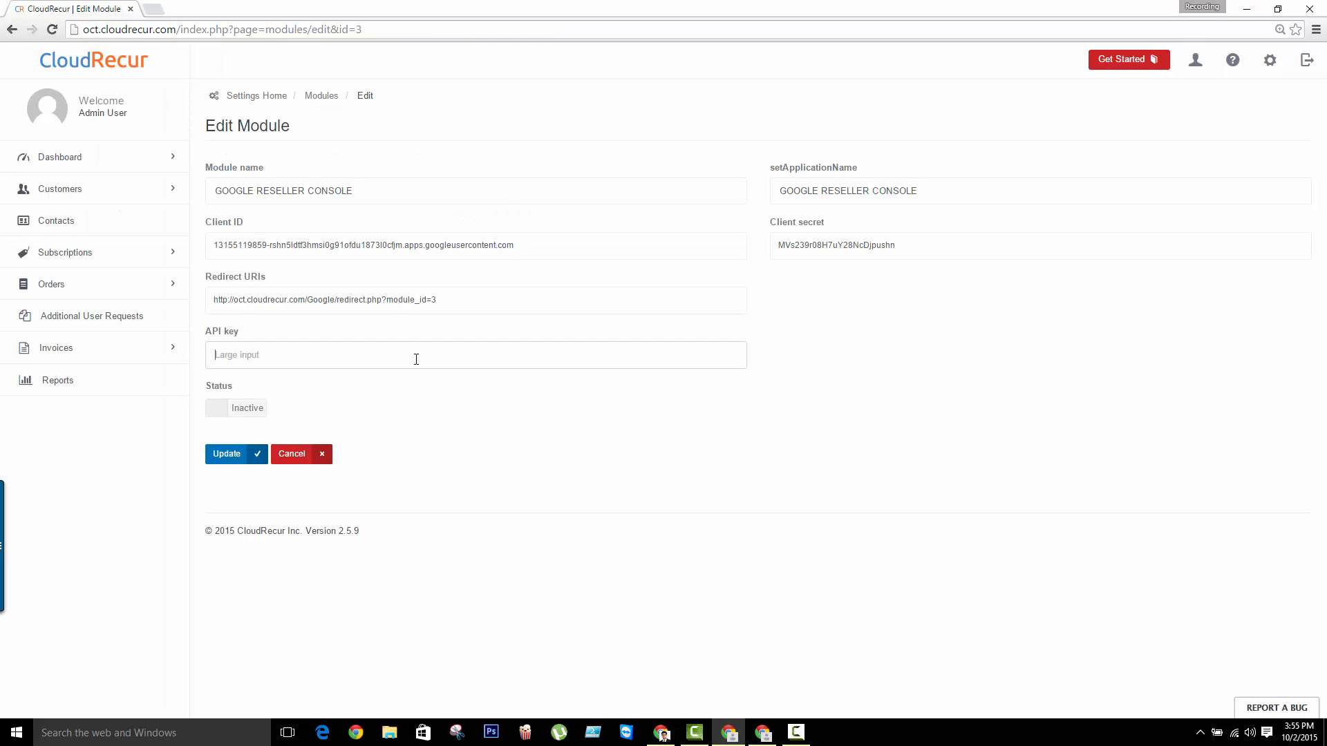
key("ctrl+v")
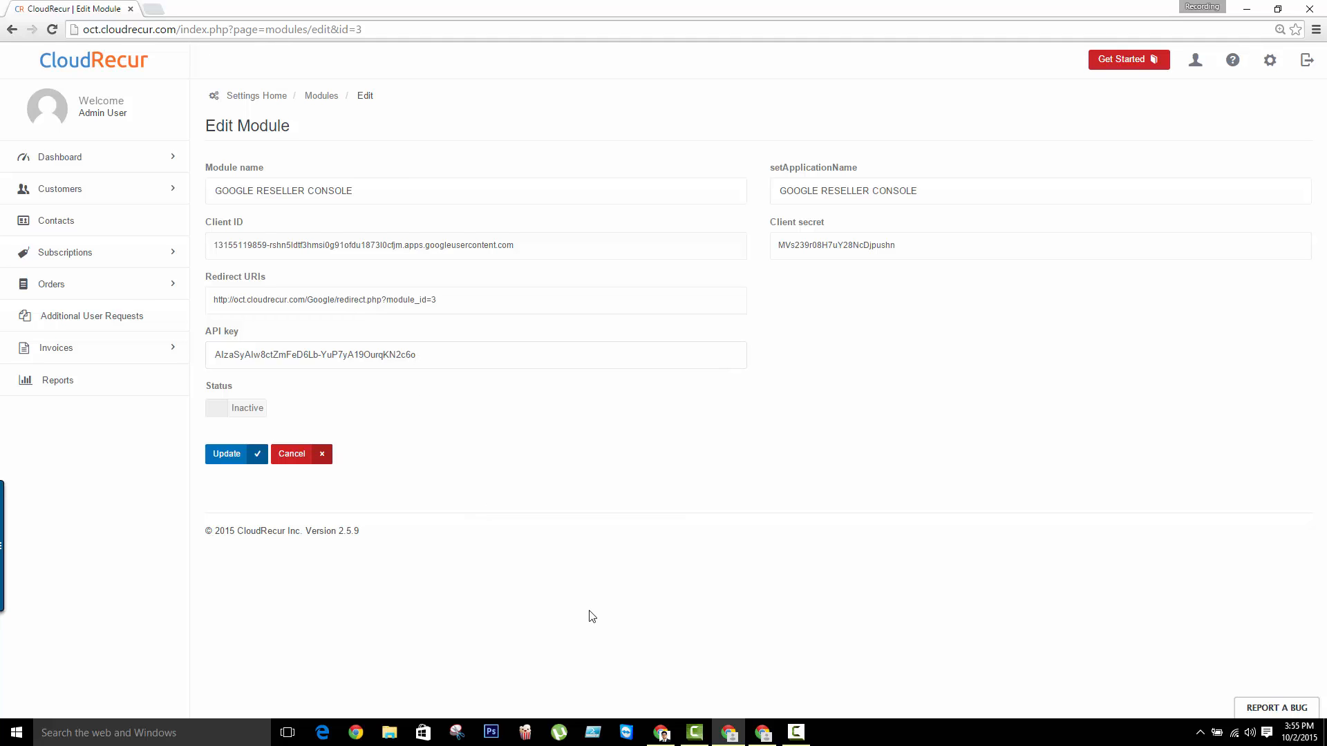
Close the API key dialog in the Google Developers Console, and in CloudRecur set the module's status to Active and update it
left_click(762, 732)
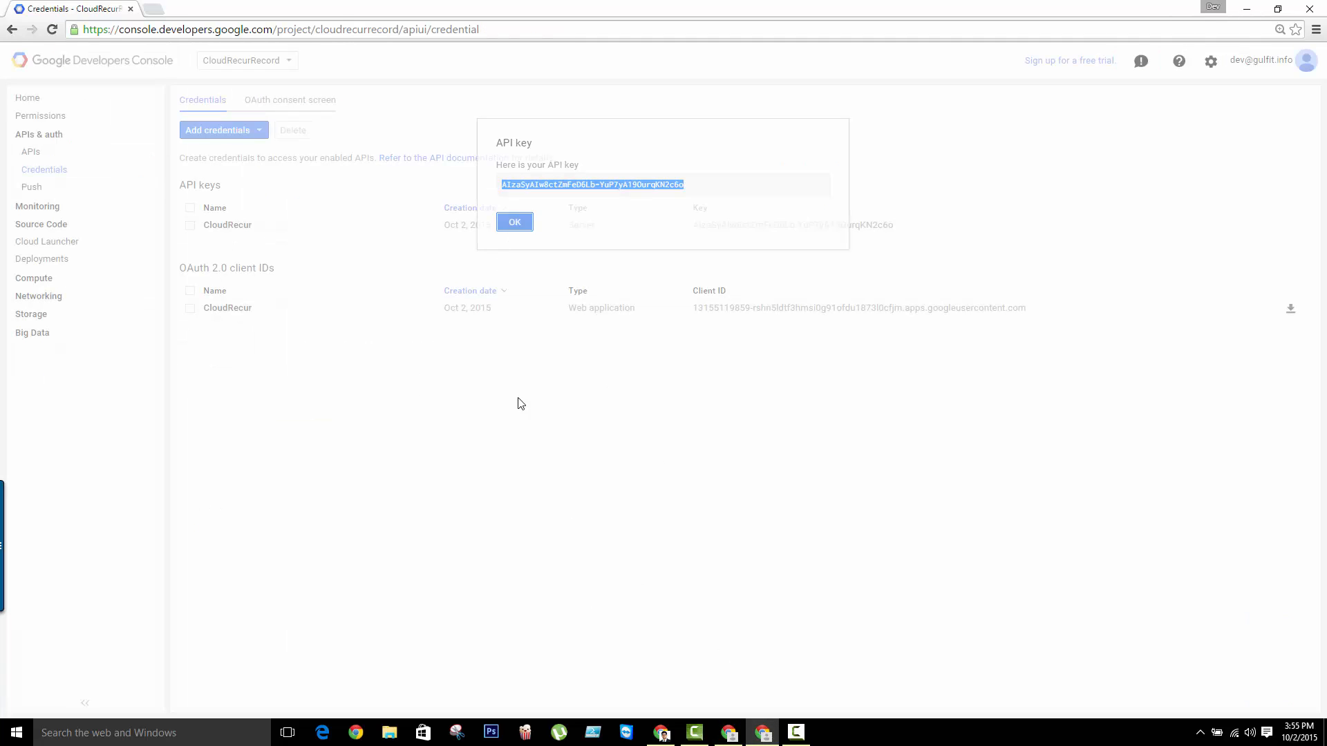
left_click(733, 733)
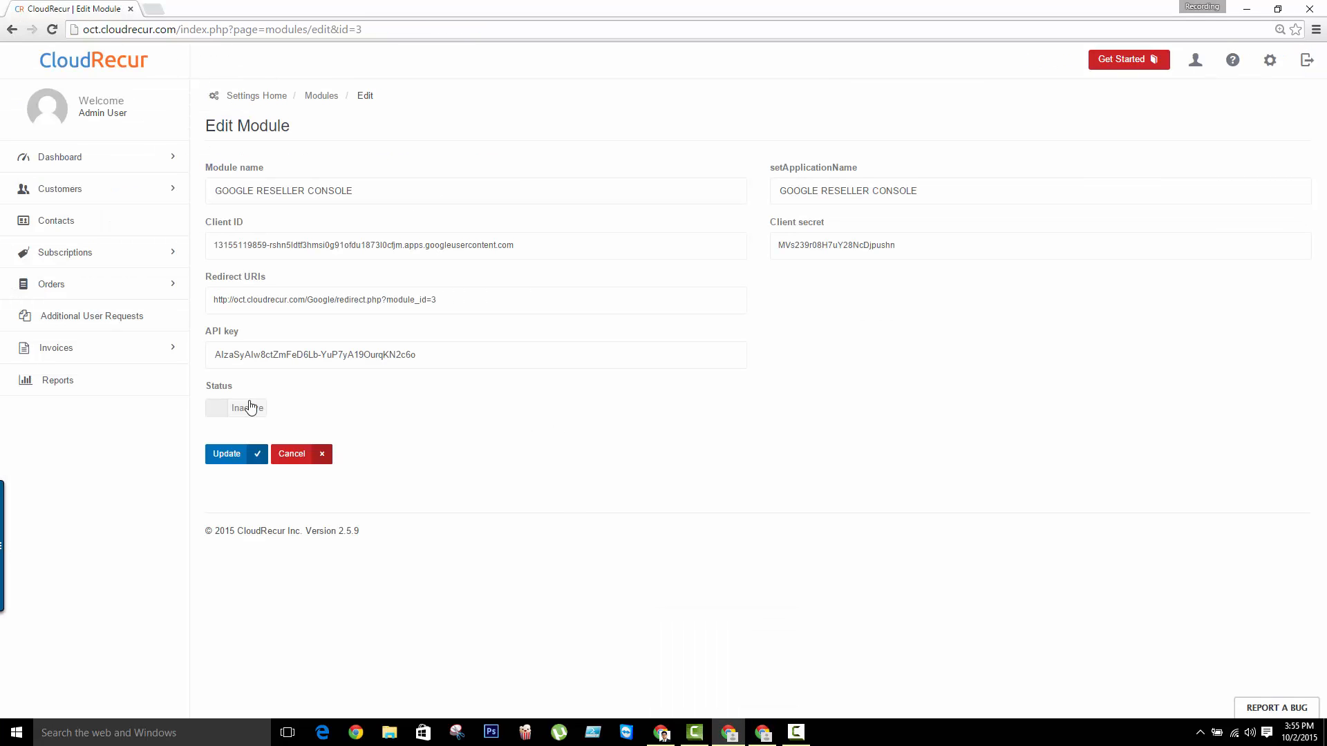
left_click(244, 409)
left_click(239, 459)
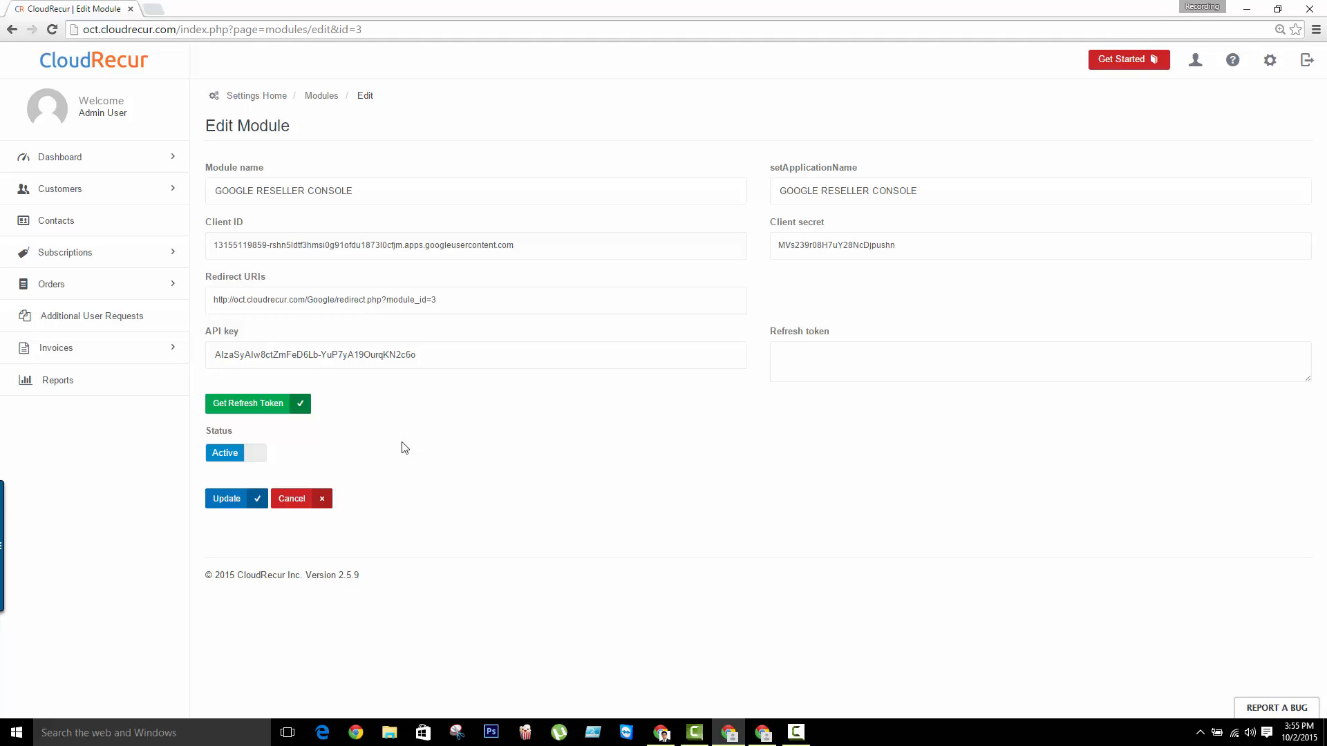
Request a refresh token for the module and sign in to Google with the account's e-mail and password
left_click(230, 408)
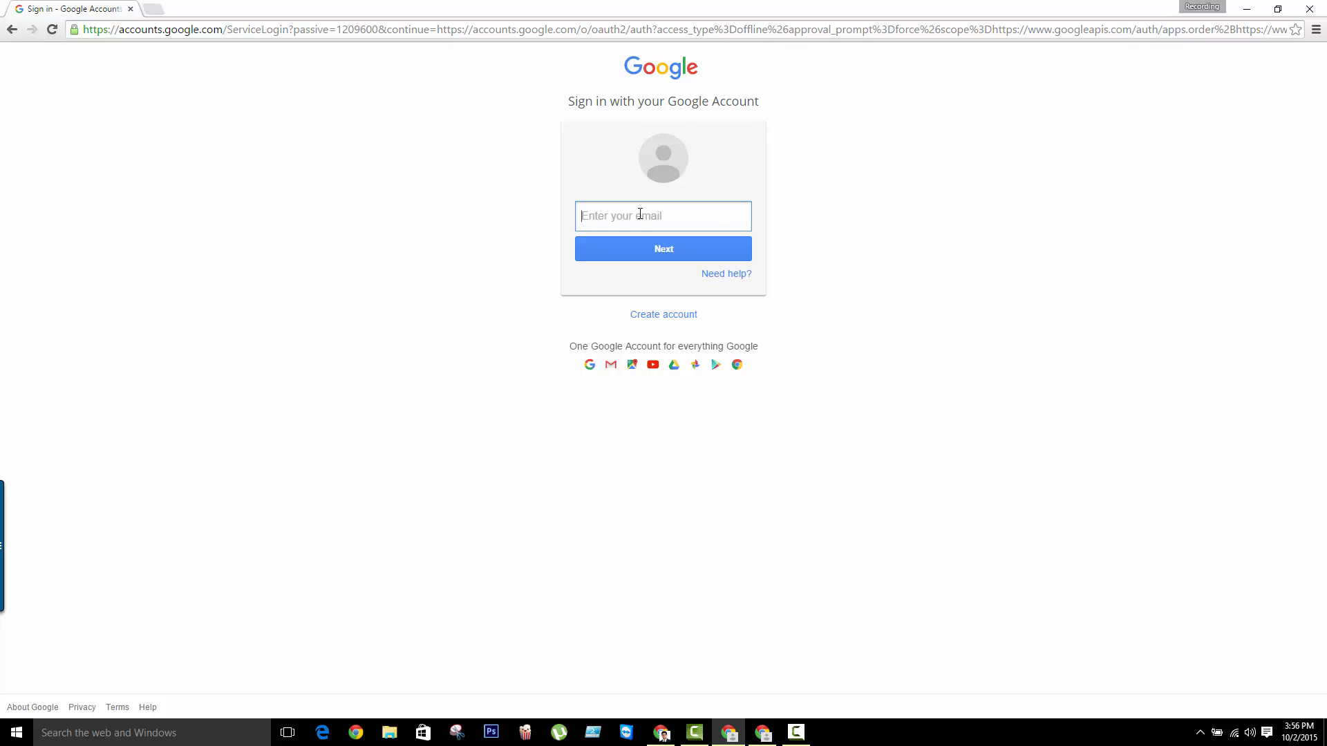
left_click(643, 243)
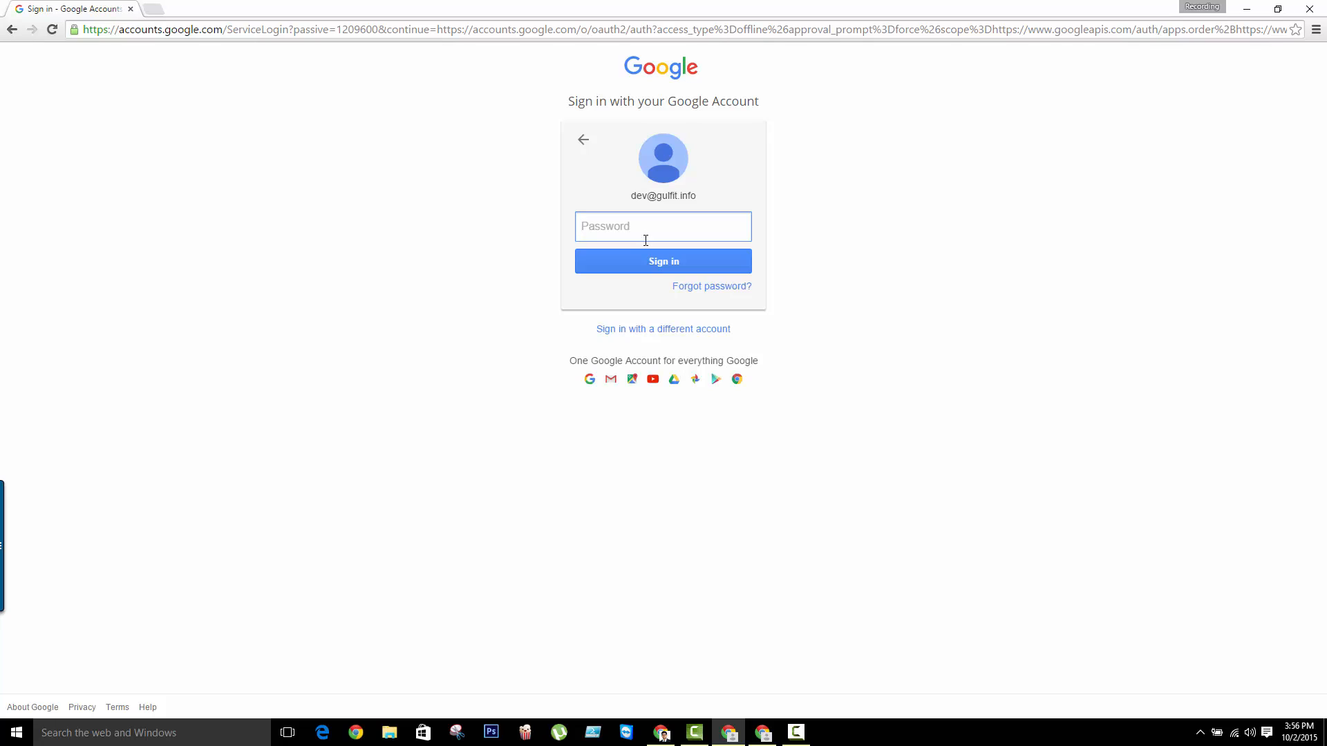
mouse_move(811, 744)
key("ctrl+v")
left_click(718, 256)
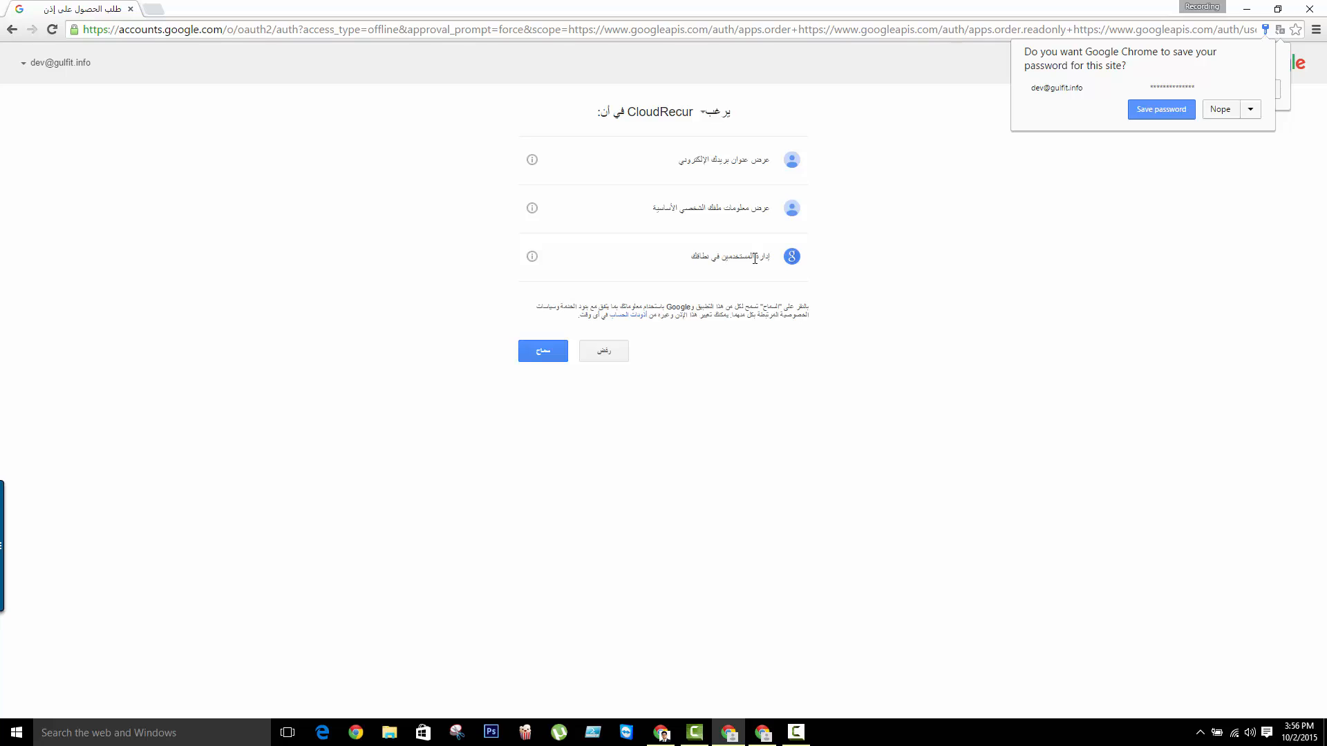
Allow CloudRecur the requested Google account permissions and update the module with the refresh token
left_click(545, 354)
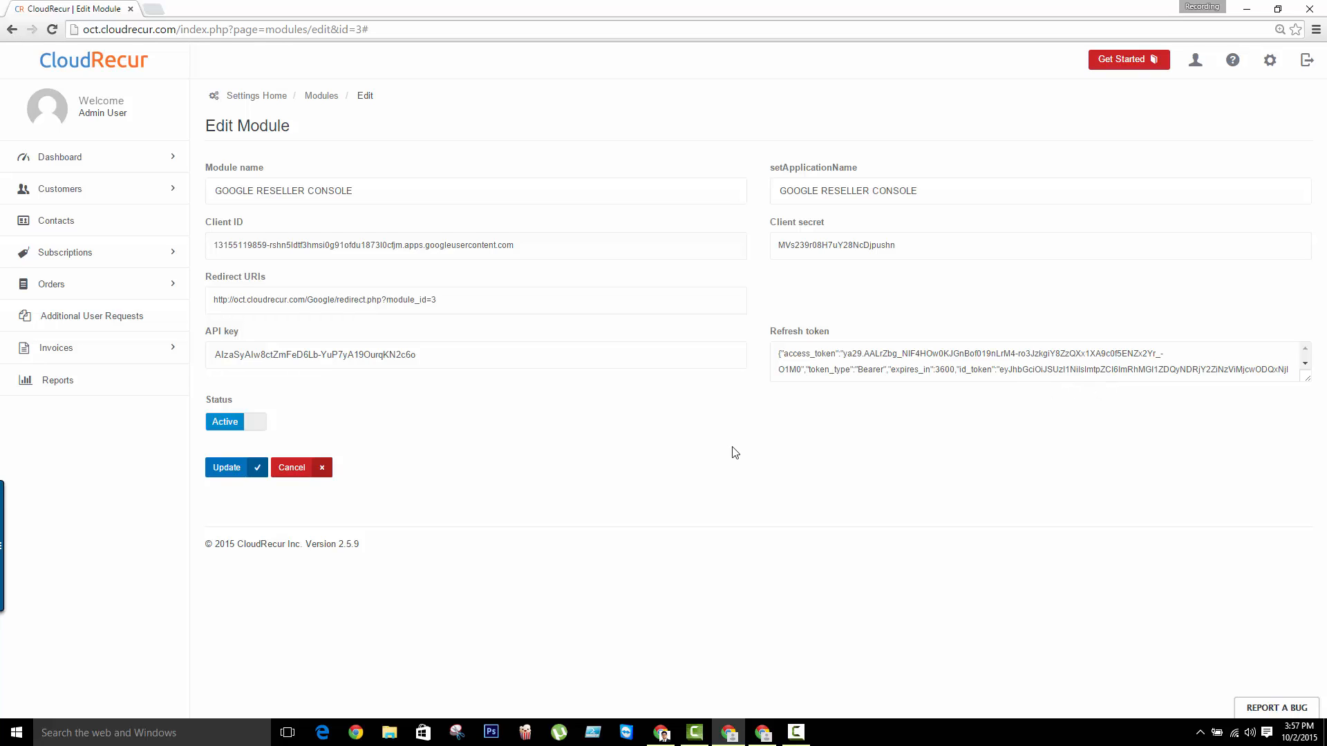
left_click(228, 468)
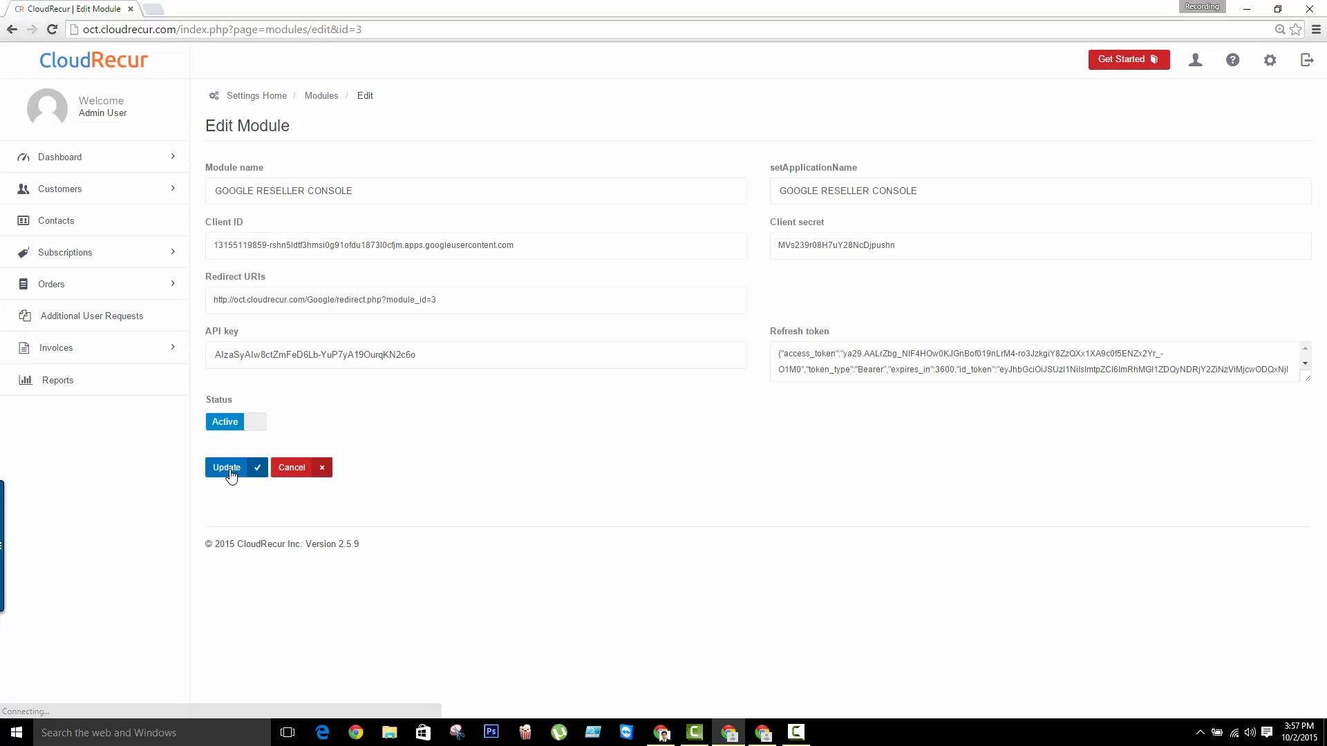